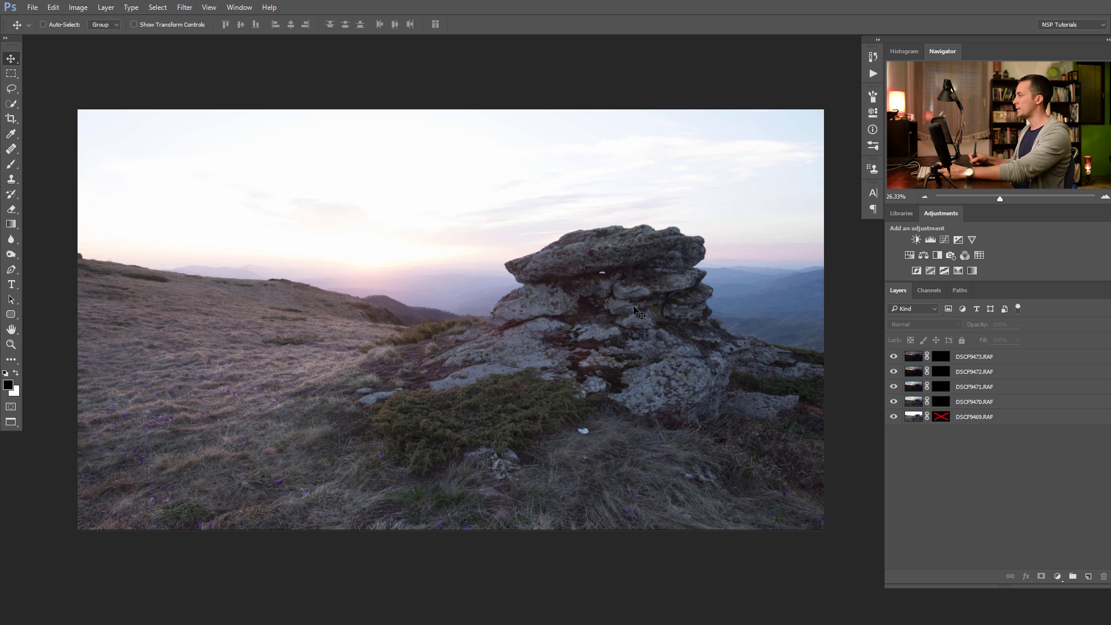
shift+click(940, 401)
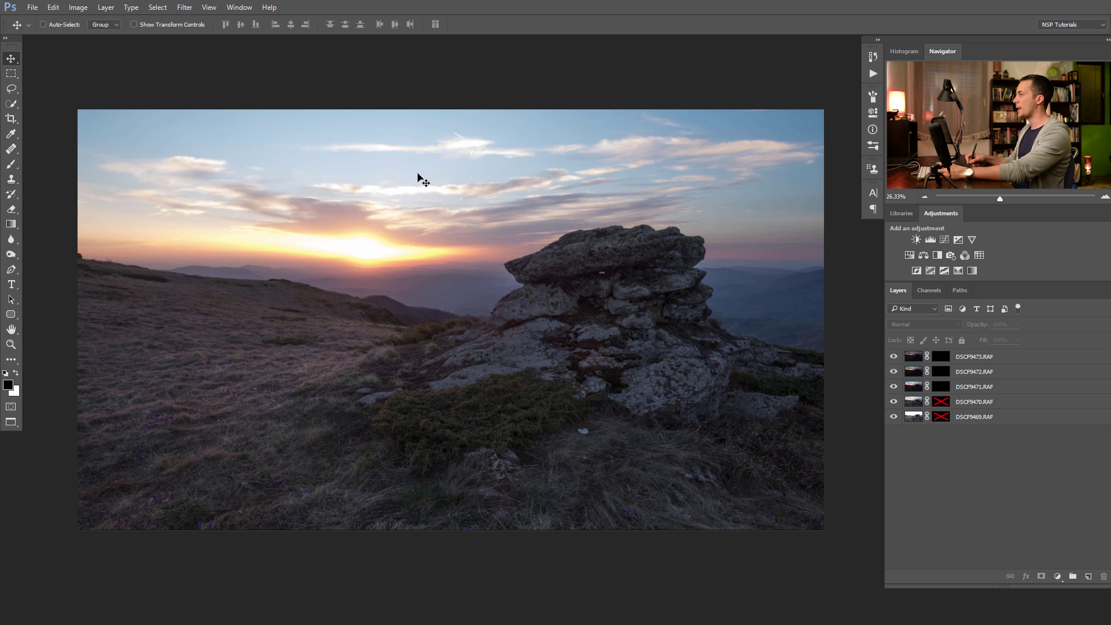
shift+click(943, 389)
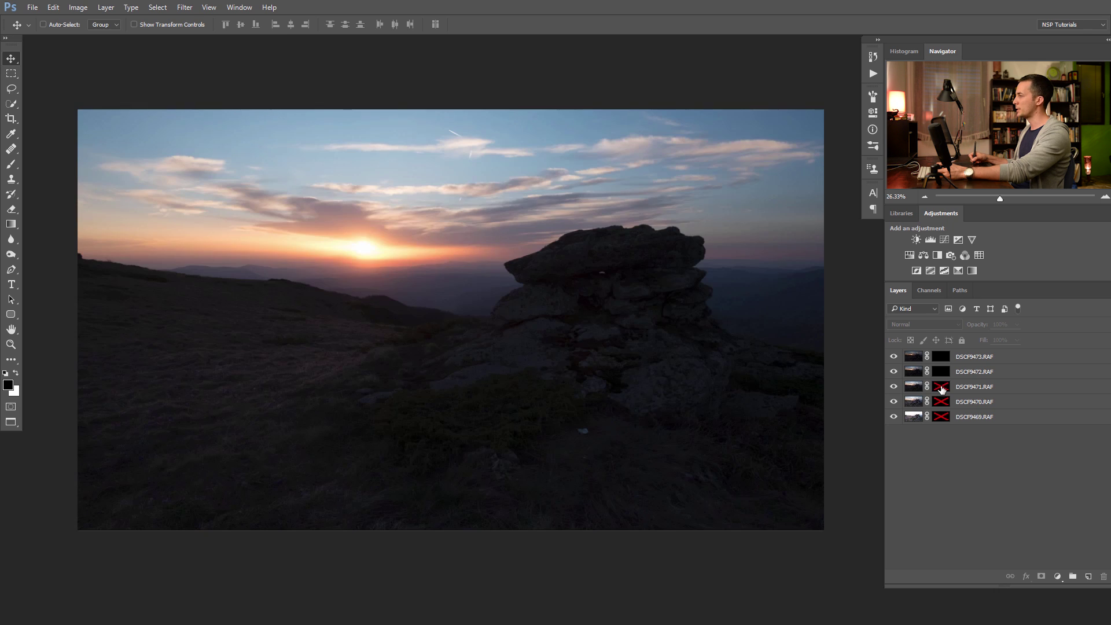
shift+click(942, 374)
shift+click(943, 359)
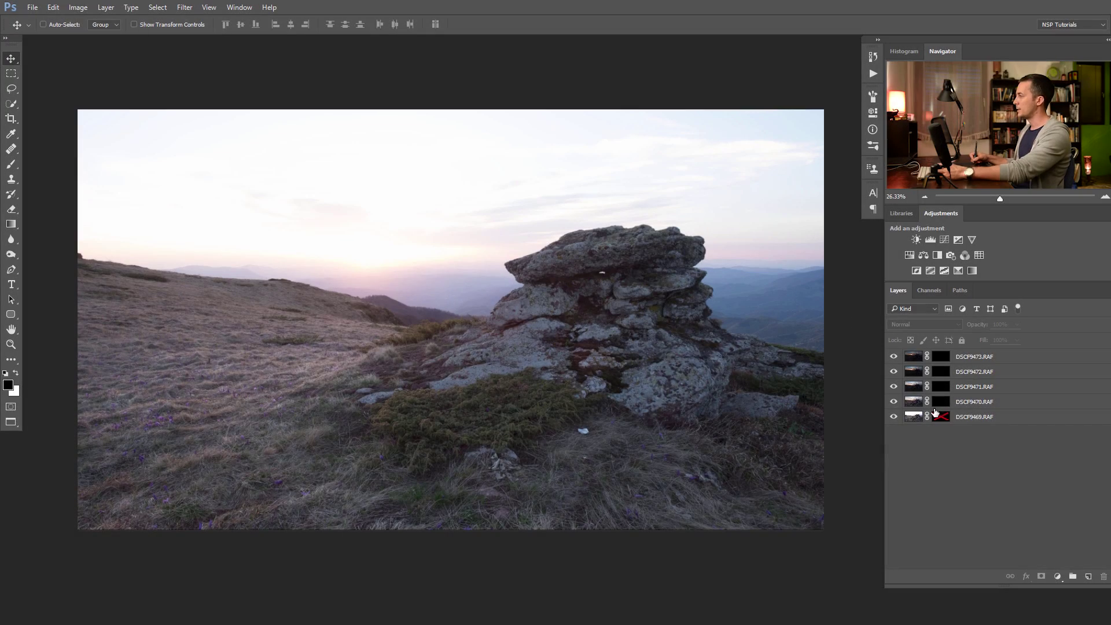
shift+click(942, 404)
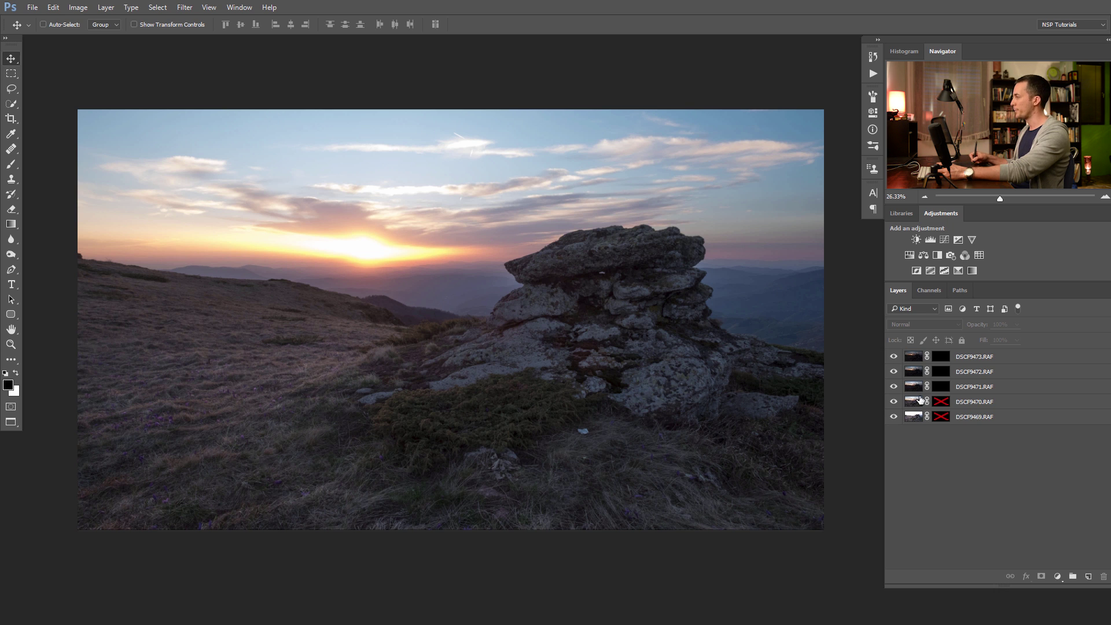
Step: Move DSCF9470.RAF below DSCF9469.RAF, re-enable DSCF9469's mask, and apply DSCF9470's mask
drag(916, 405, 928, 432)
shift+click(941, 401)
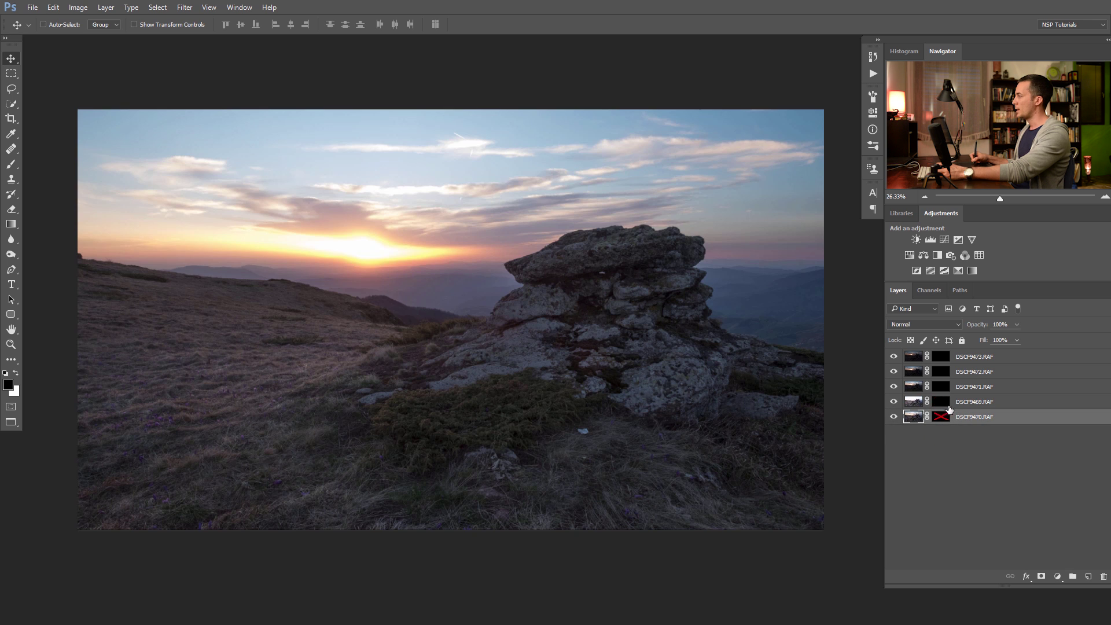
right_click(941, 415)
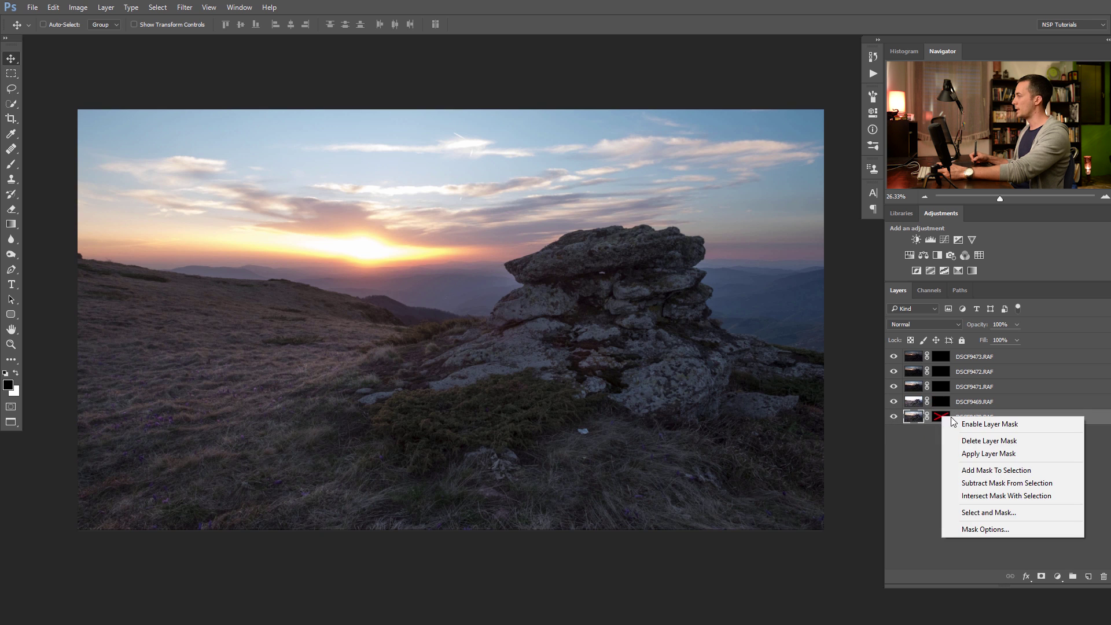
click(987, 452)
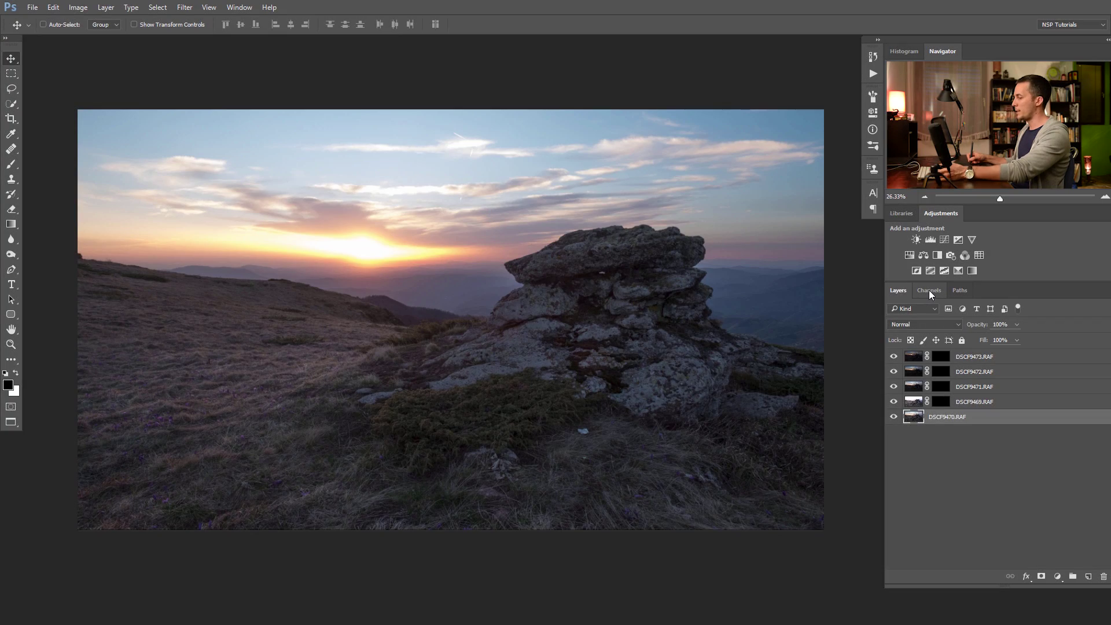
Step: Load the RGB composite's brightness as a selection, save it as a new channel, and deselect
click(929, 290)
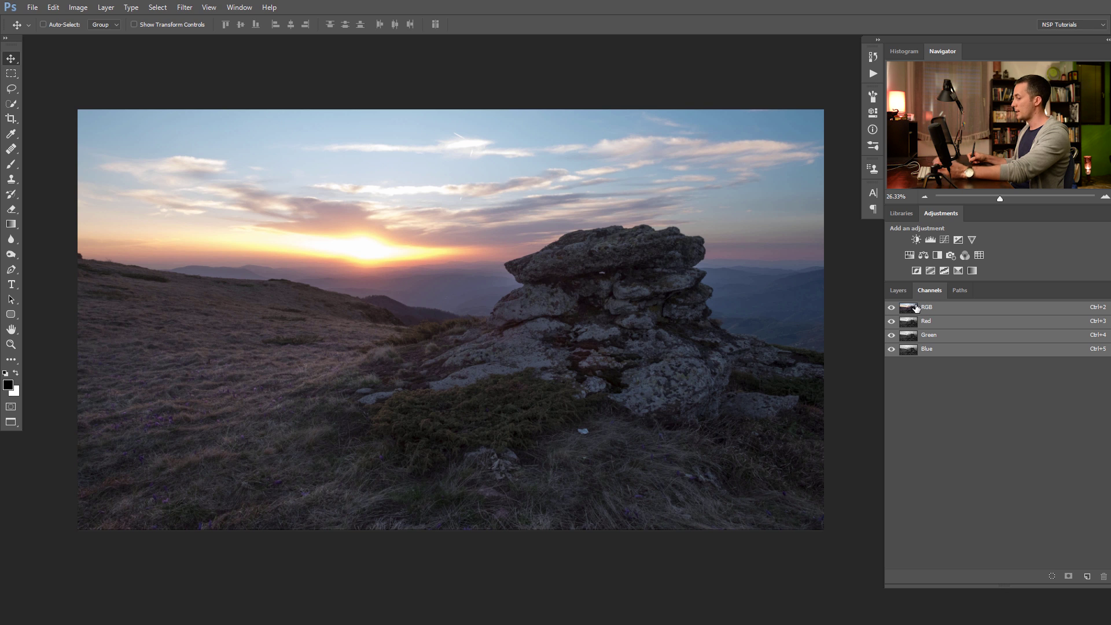
key(ctrl)
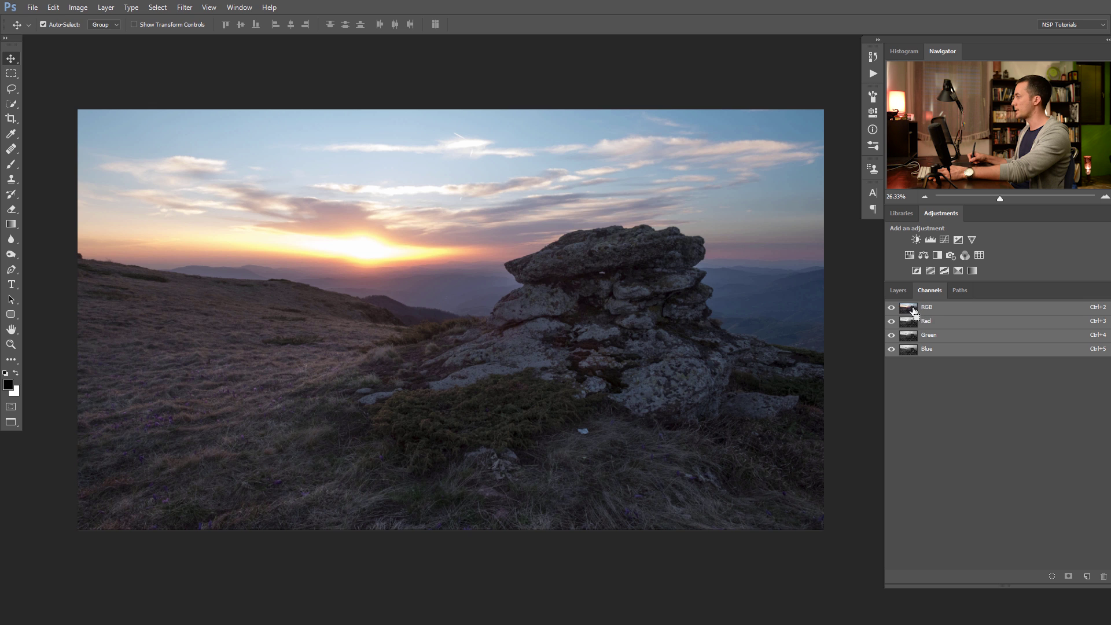
ctrl+click(908, 307)
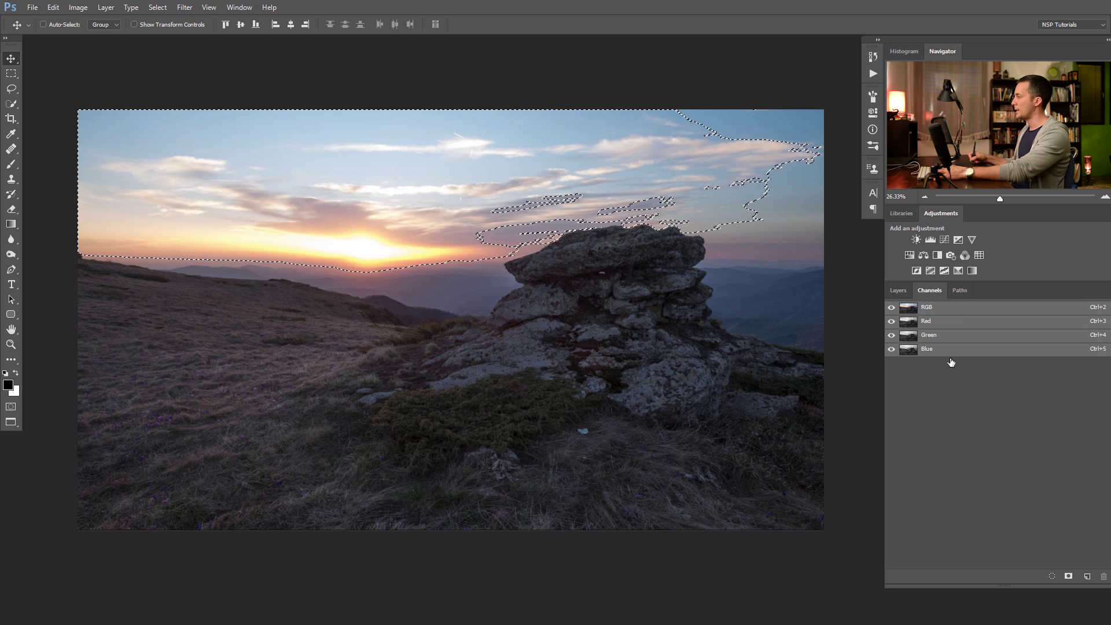
click(1069, 577)
click(910, 366)
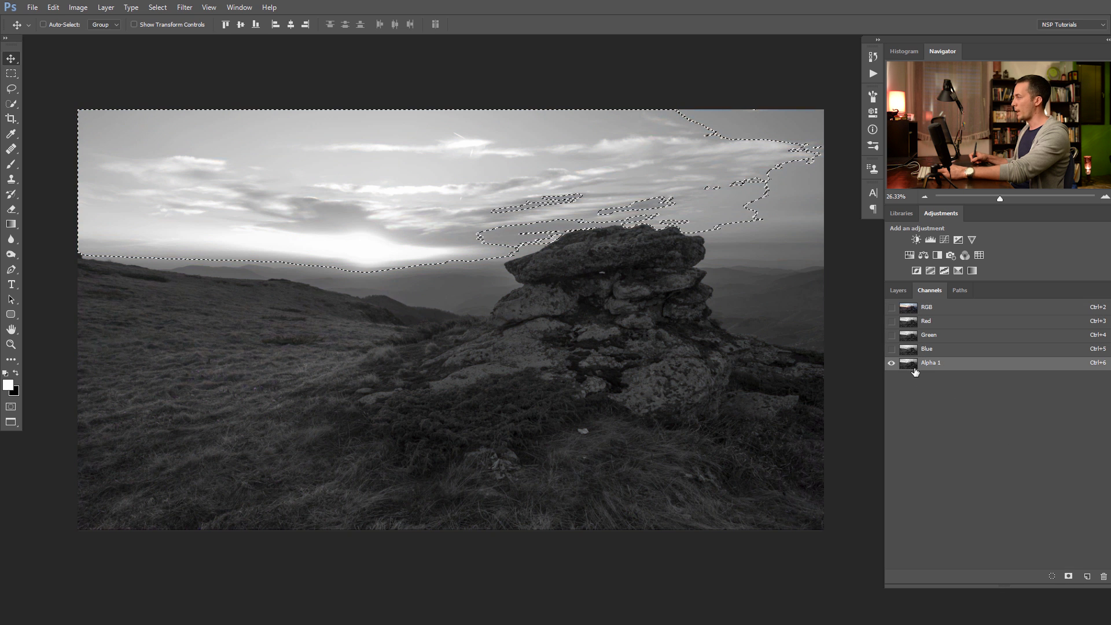
key(ctrl+d)
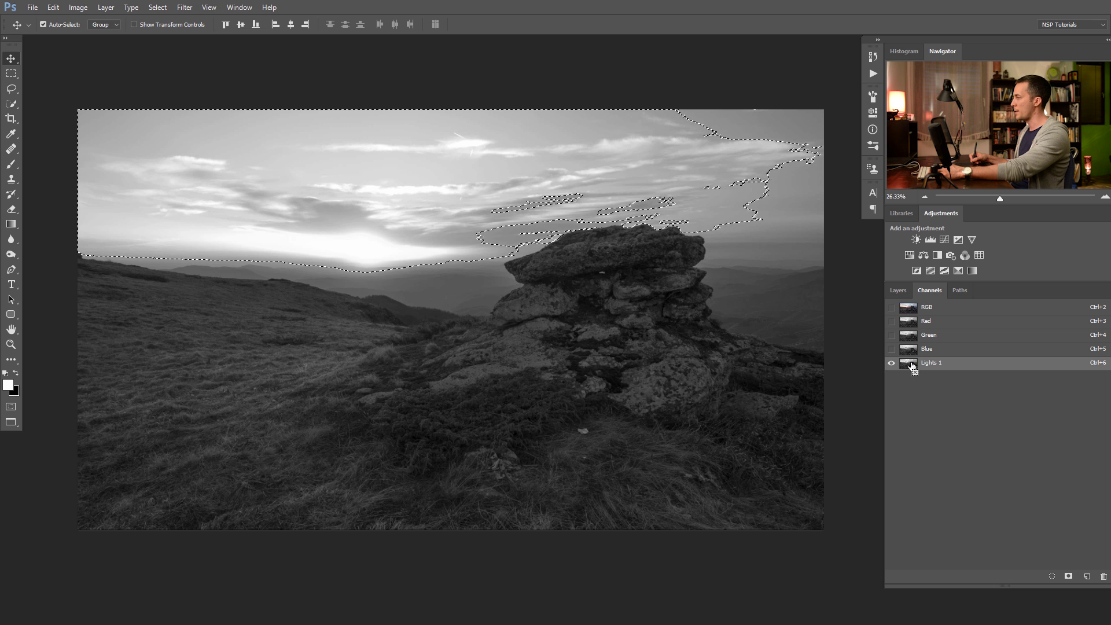
Step: Save the intersected Lights 1 brights selection as a channel named Lights 2, then view Lights 1
ctrl+click(913, 365)
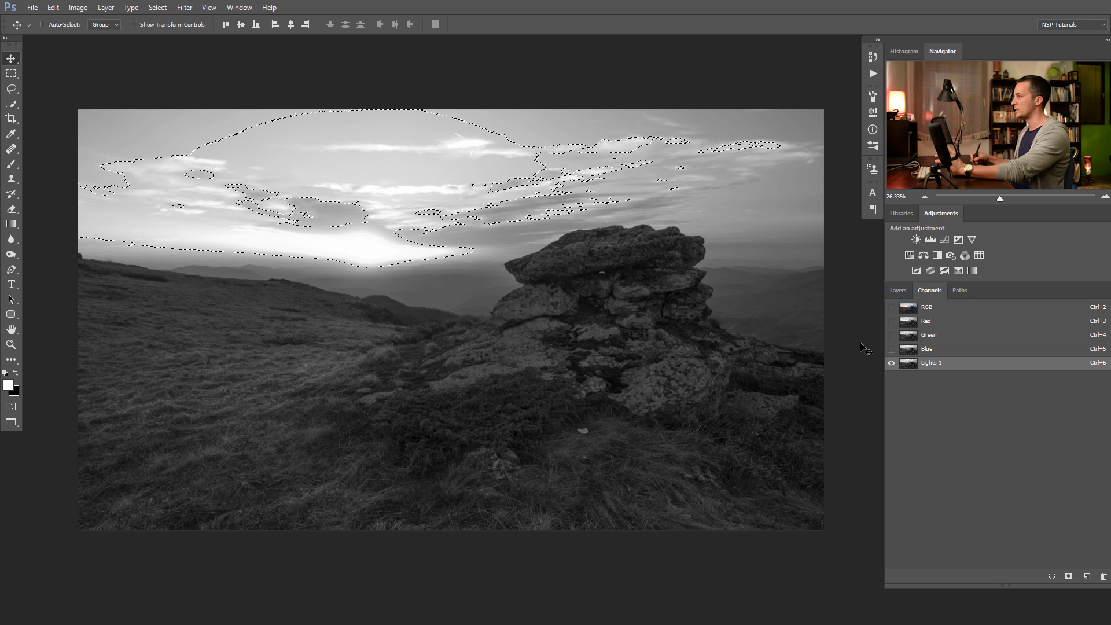
click(1068, 578)
key(ctrl+d)
click(928, 378)
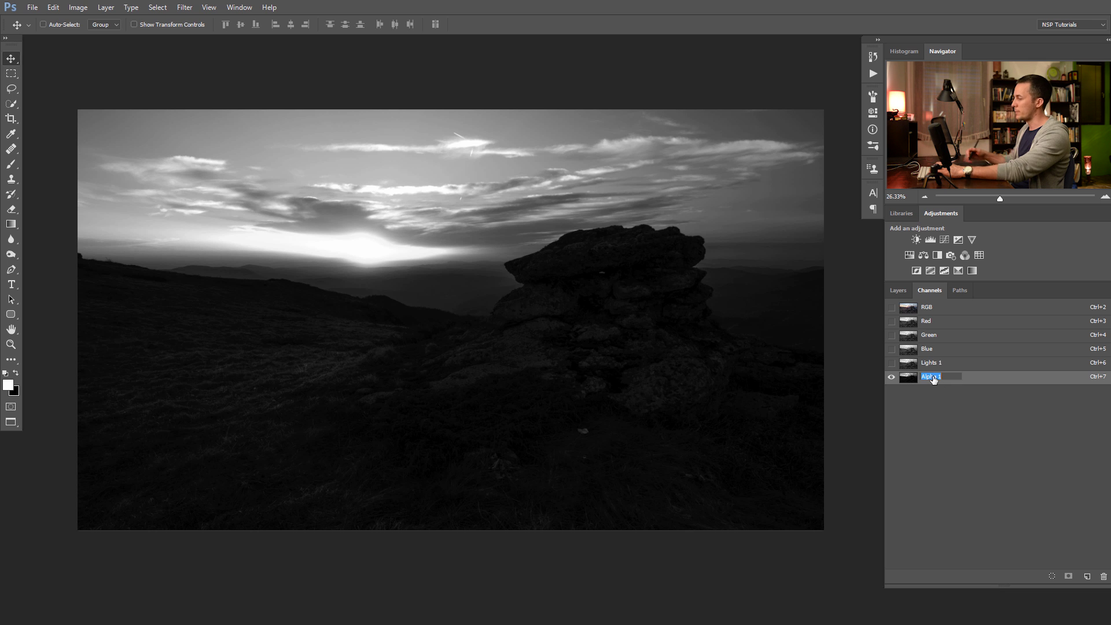
text(Lights 2)
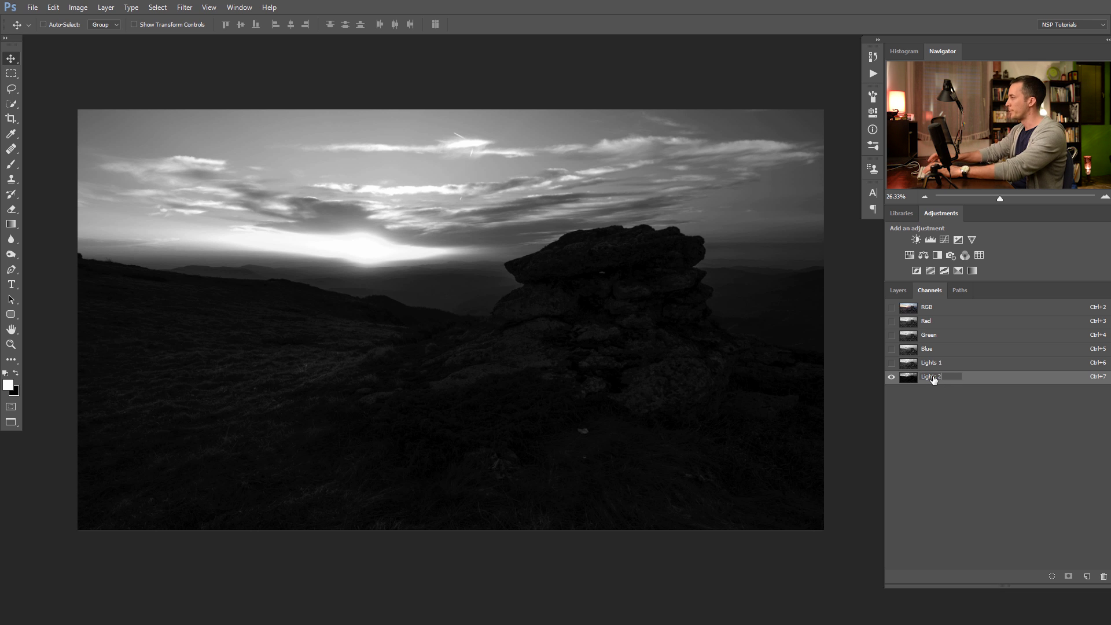
key(Return)
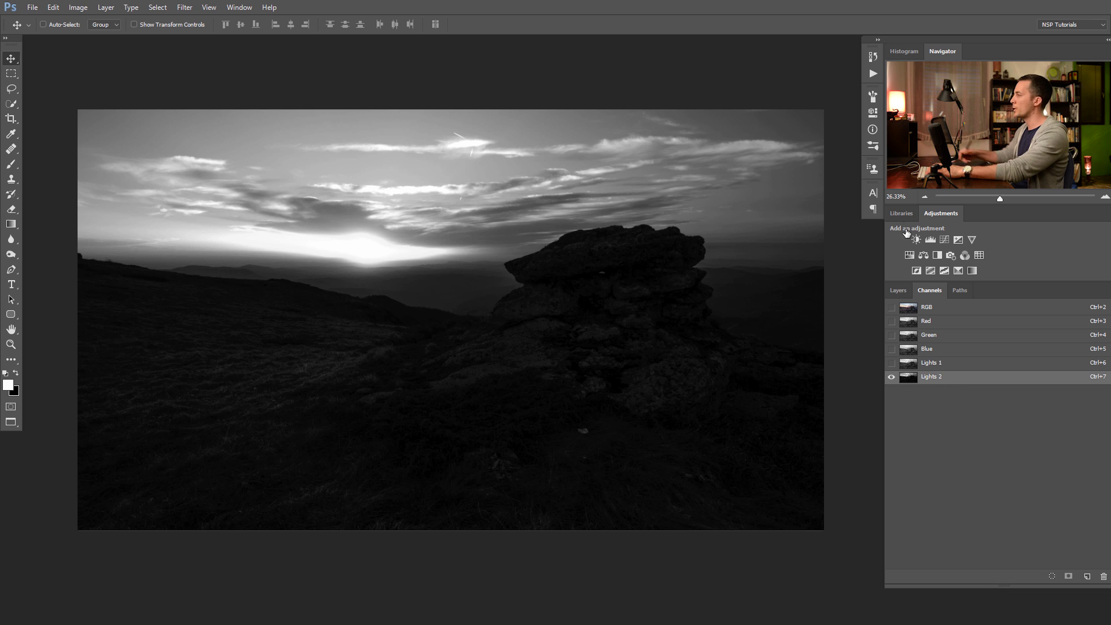
click(911, 368)
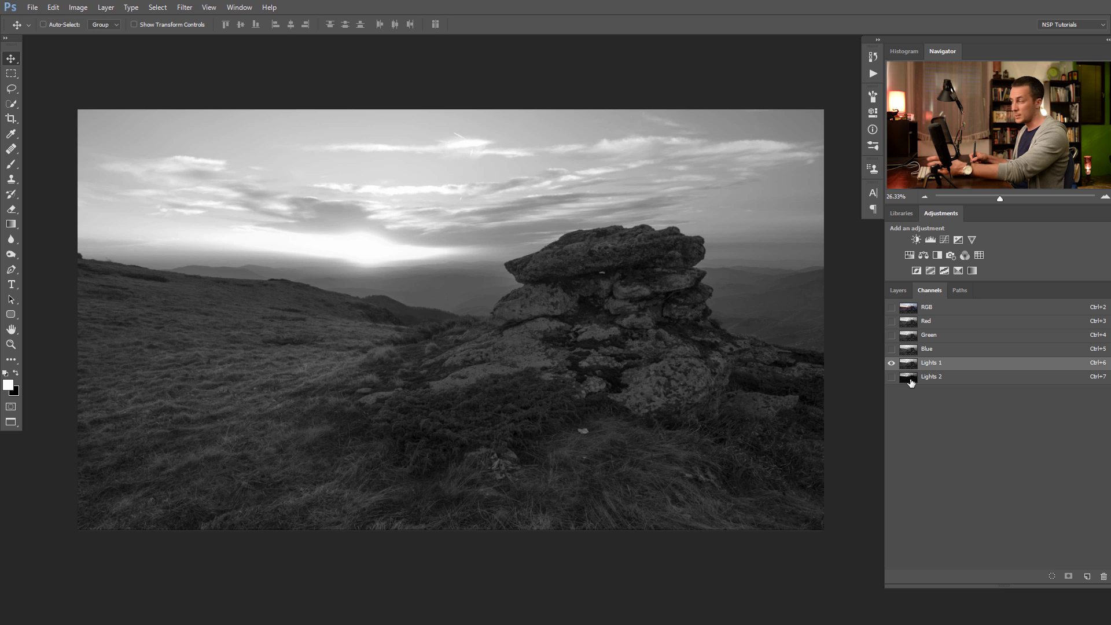
key(ctrl)
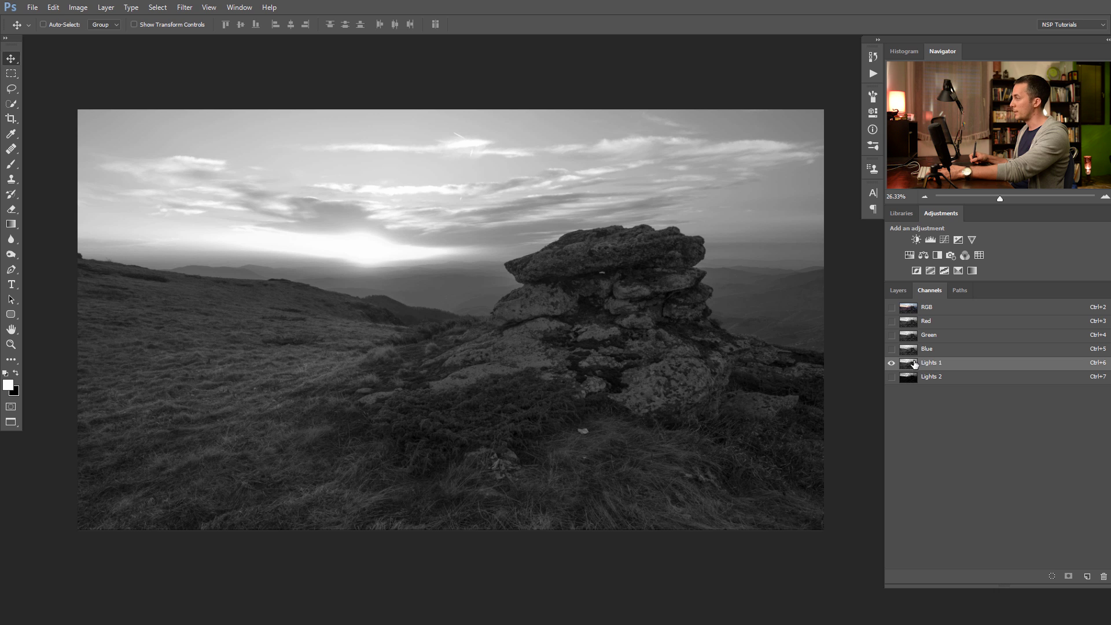
Step: Duplicate the Lights 1 and Lights 2 channels and invert each copy into a darks mask
drag(914, 363, 1087, 576)
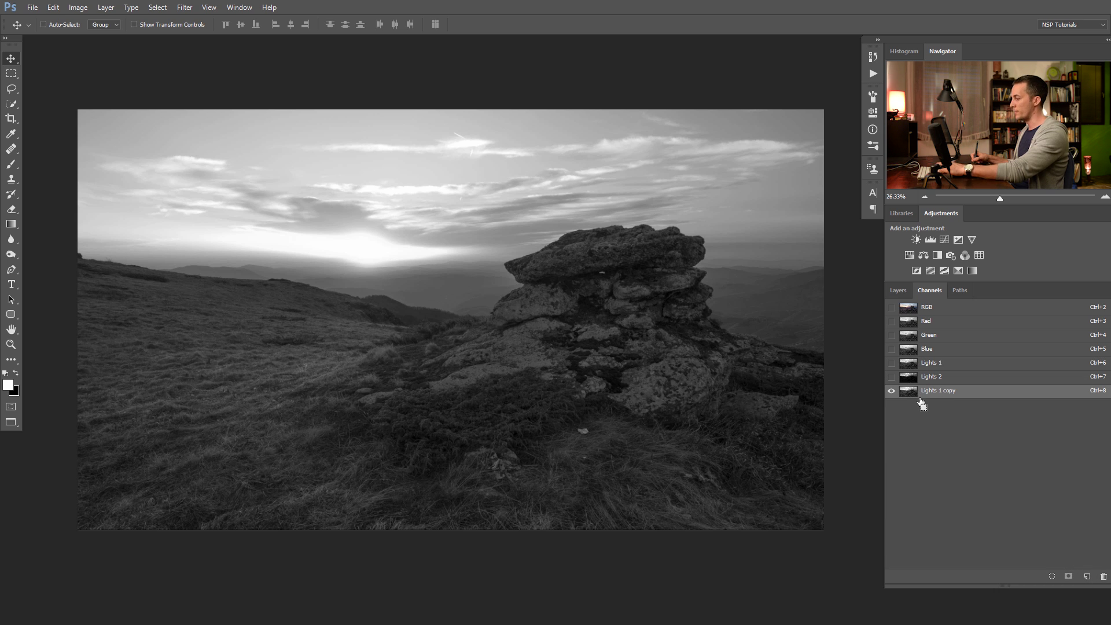
key(ctrl+i)
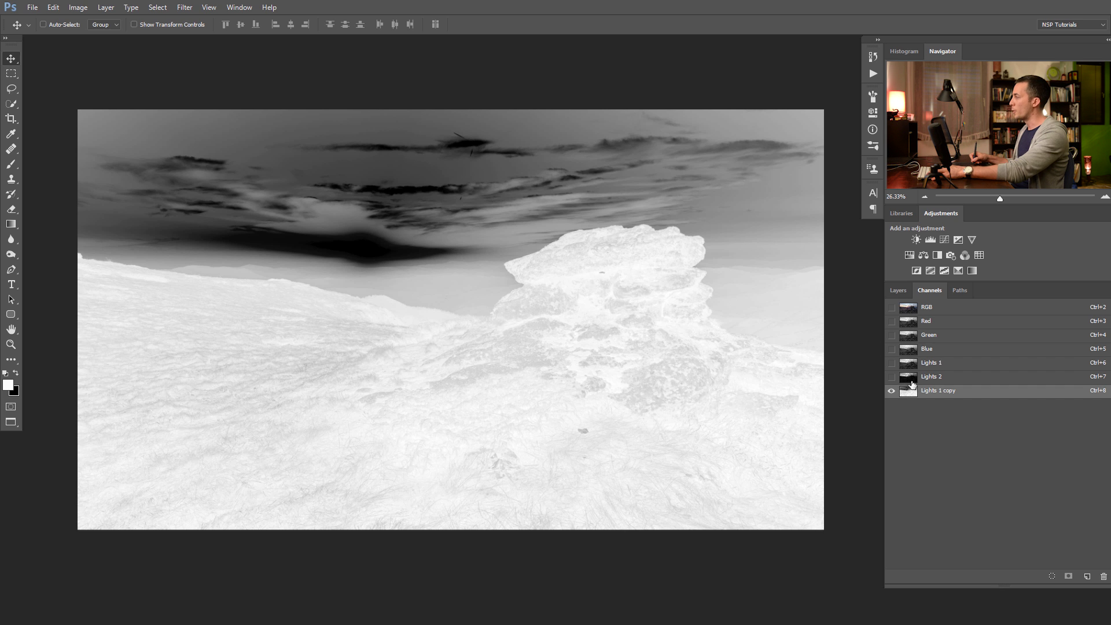
drag(912, 383, 1085, 576)
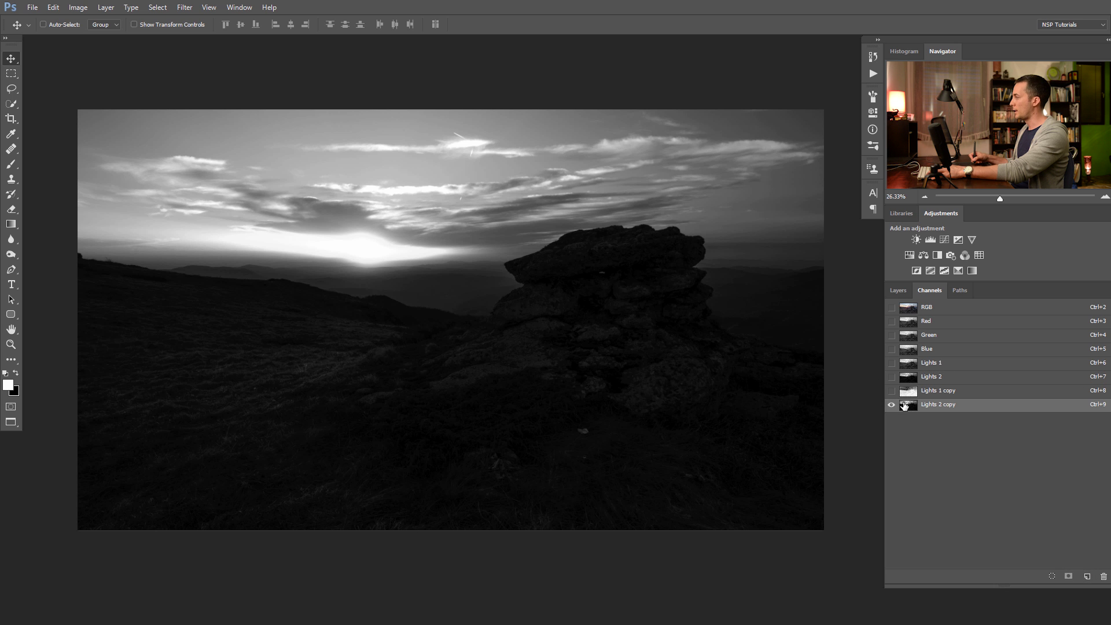
key(ctrl+i)
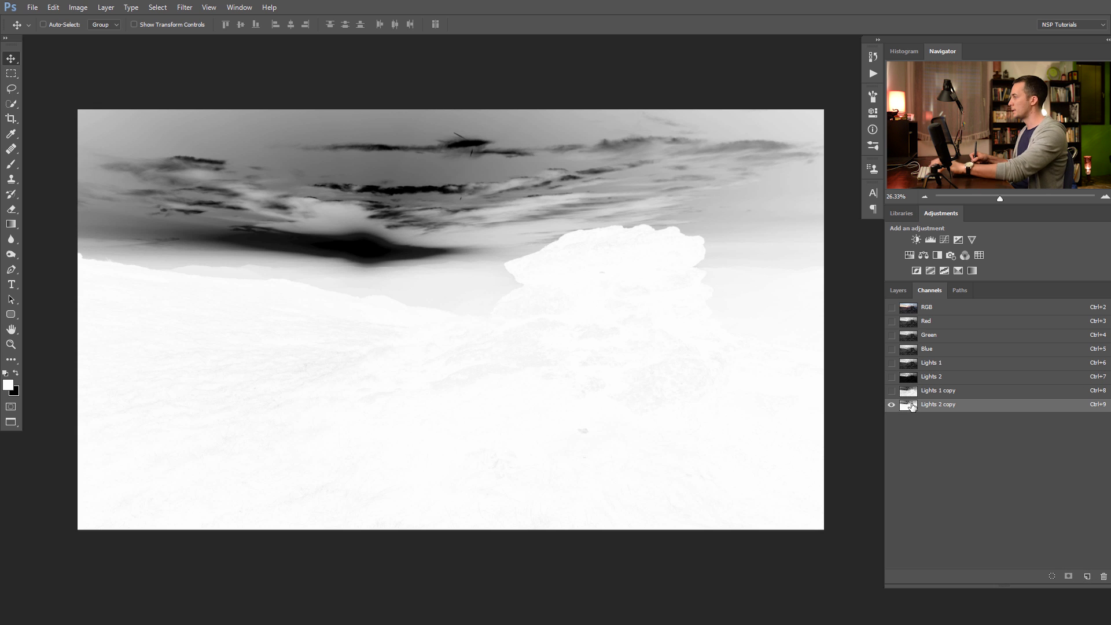
Step: Compare the inverted copies with Lights 2, then return to the RGB composite
click(913, 391)
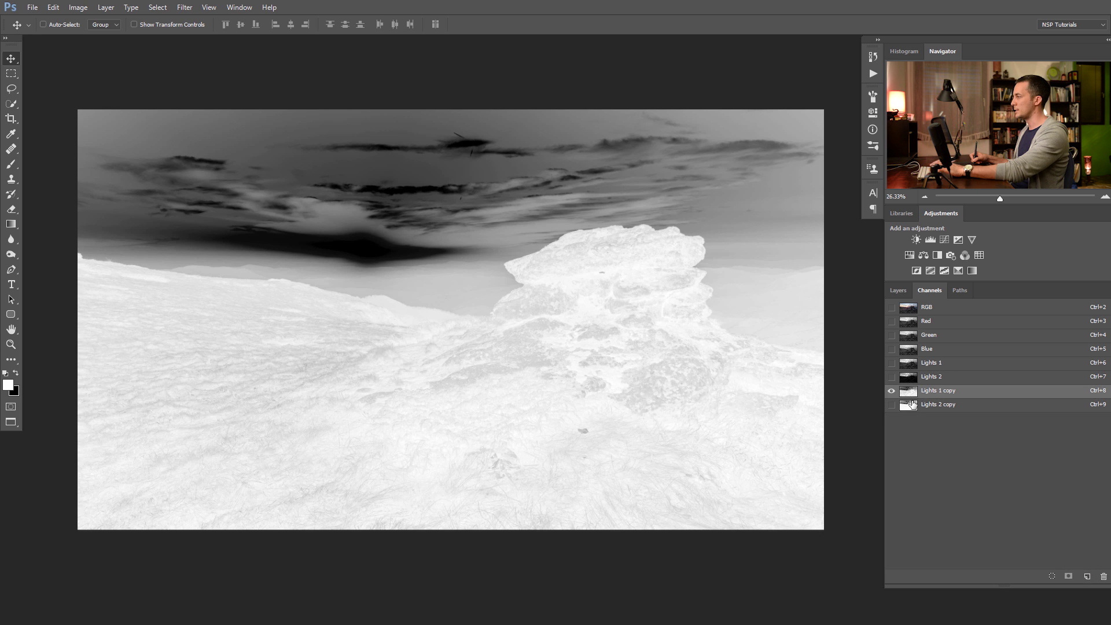
click(912, 406)
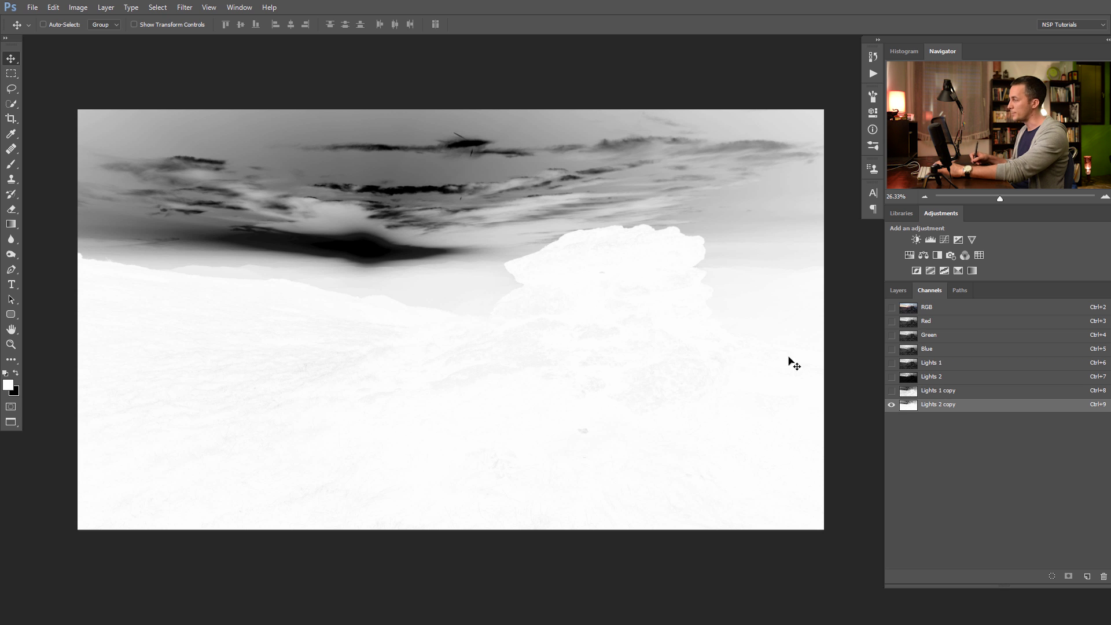
click(913, 391)
click(909, 373)
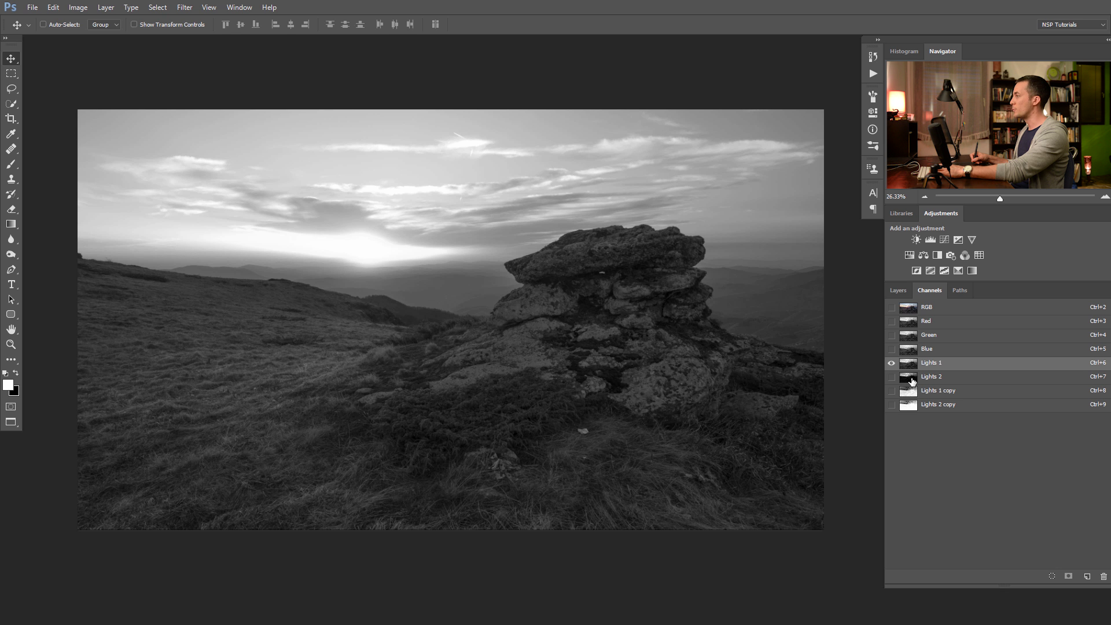
click(910, 309)
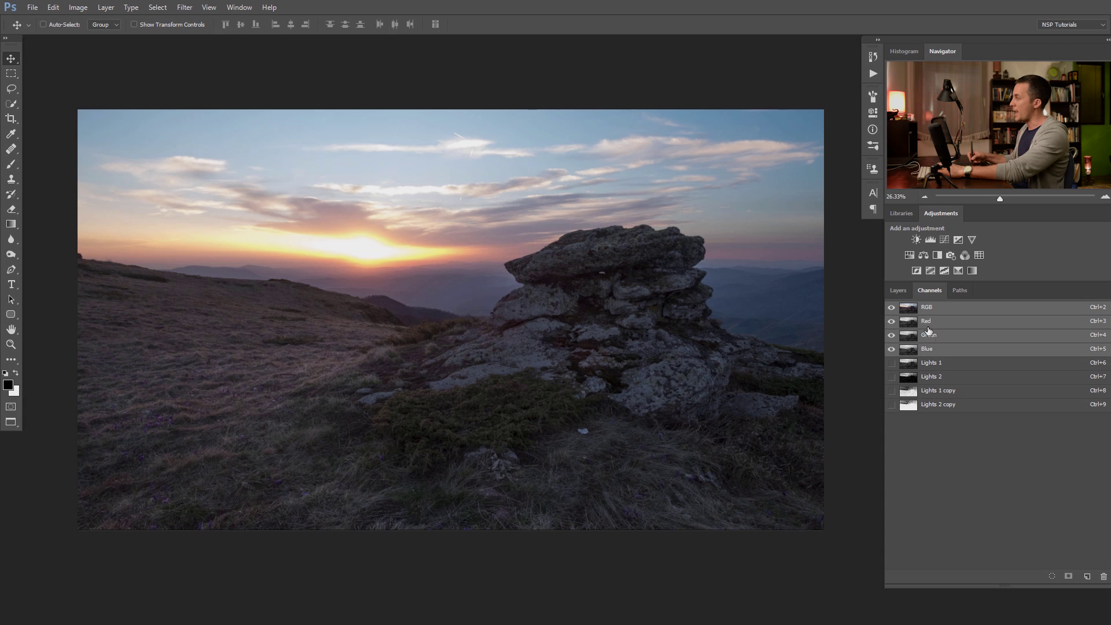
Step: Load the top layer's pixels as a selection from the Layers panel
click(898, 291)
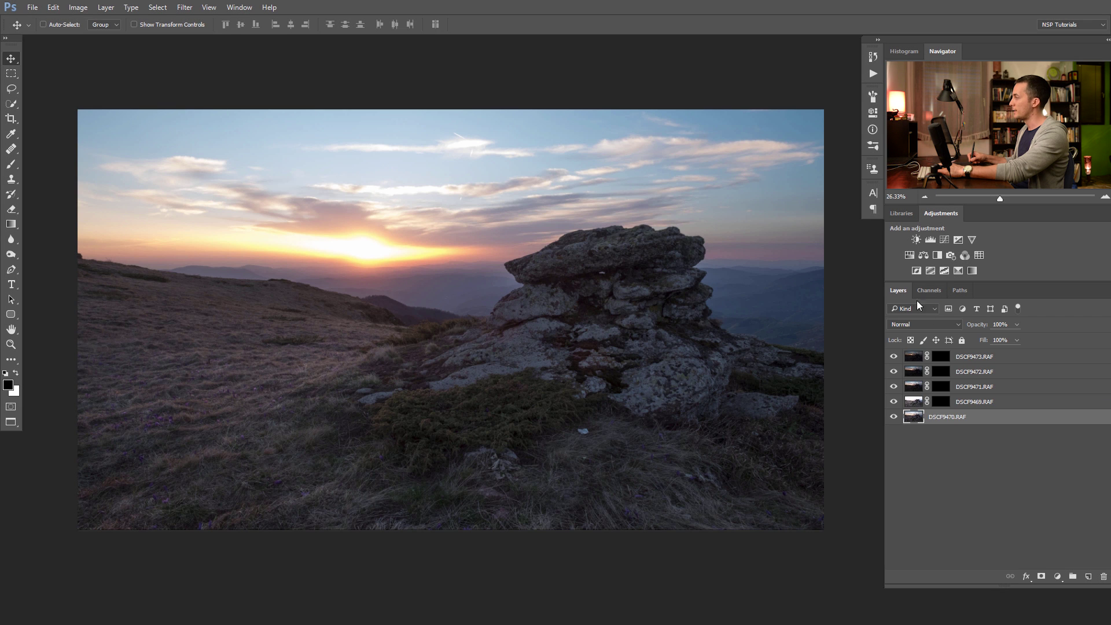
ctrl+click(917, 362)
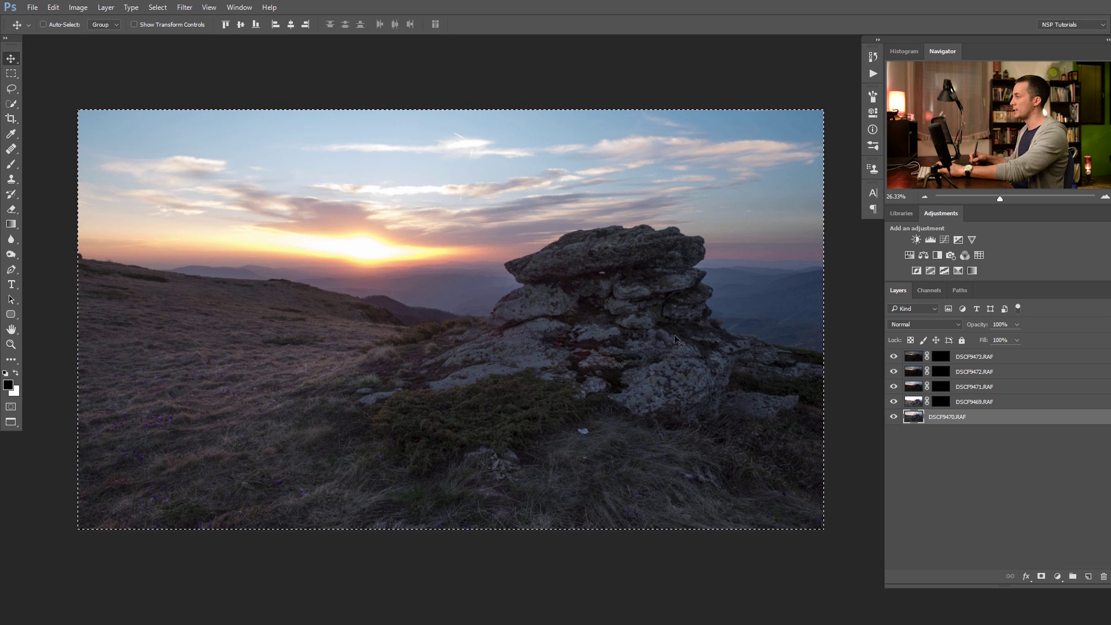
click(928, 291)
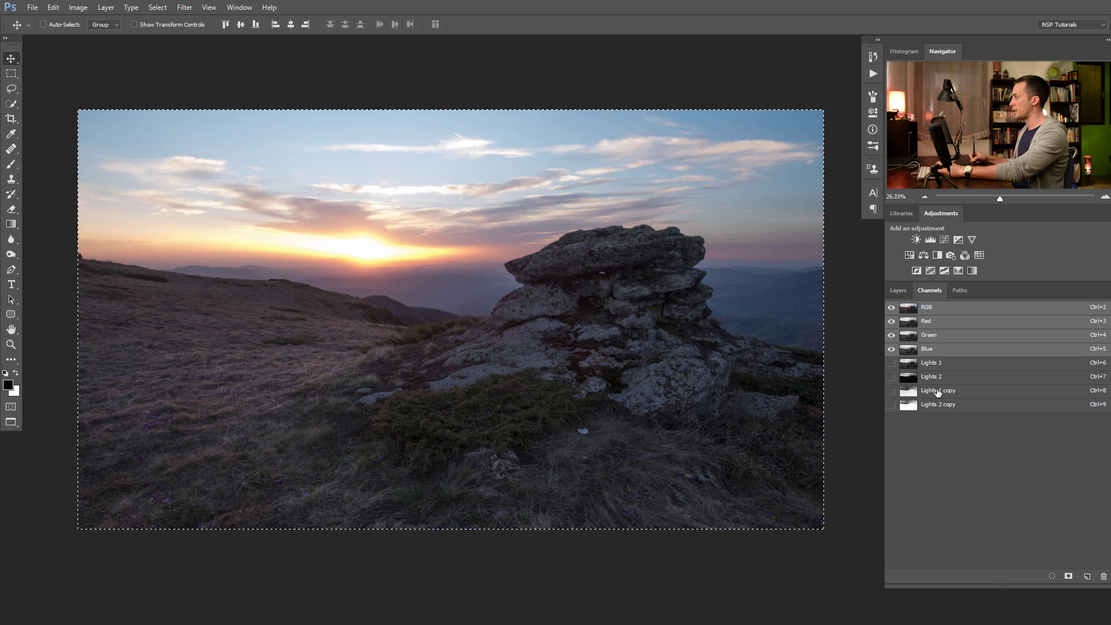
Step: Rename Lights 1 copy to Shadows 1 and Lights 2 copy to Shadows 2, then view Lights 1
click(932, 394)
double_click(937, 391)
text(Shadow)
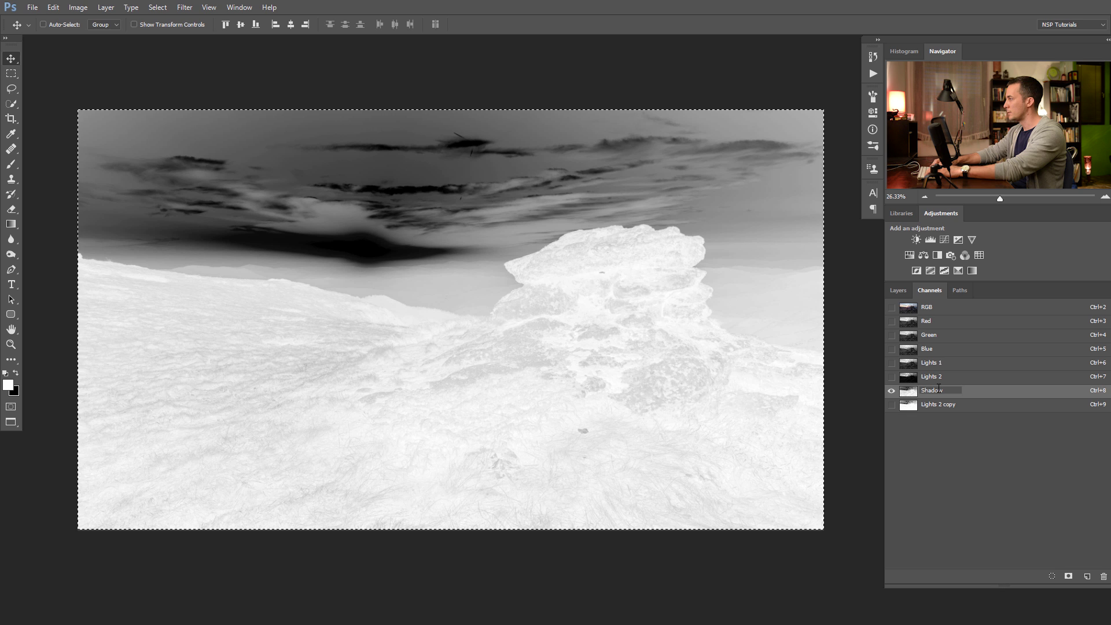
text(s 1)
key(Return)
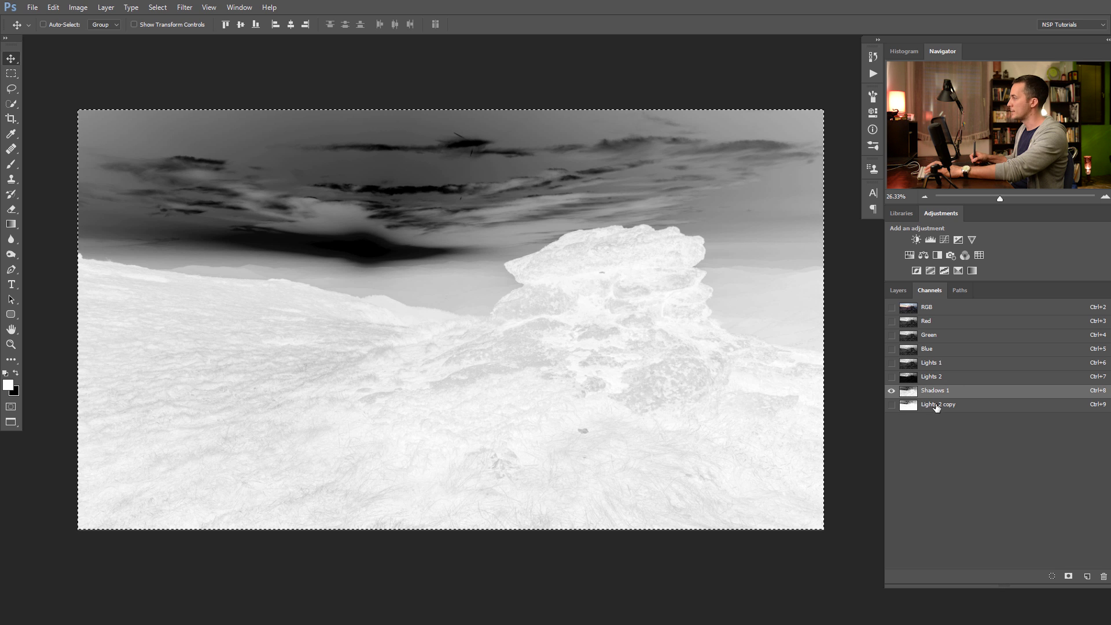
click(937, 405)
double_click(937, 404)
text(Shadow)
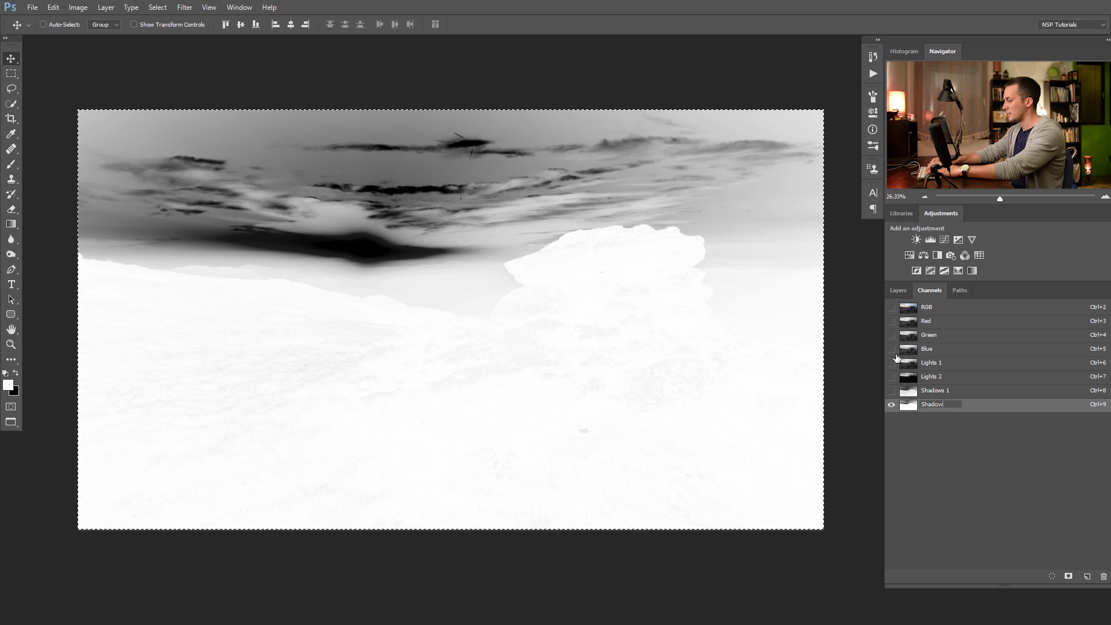
text(s 2)
key(Return)
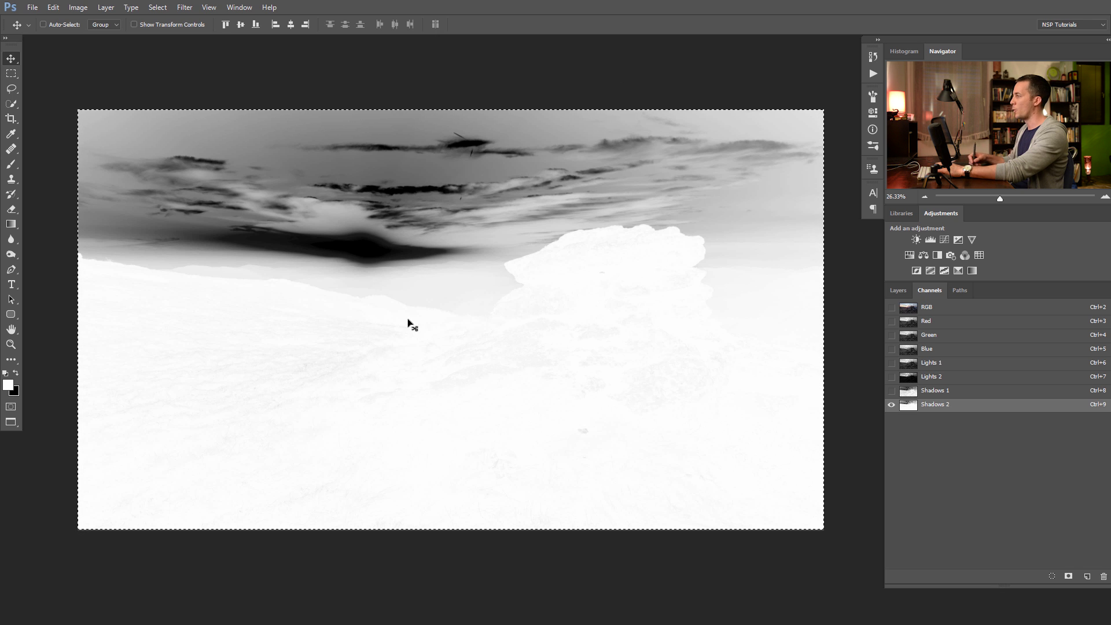
click(912, 364)
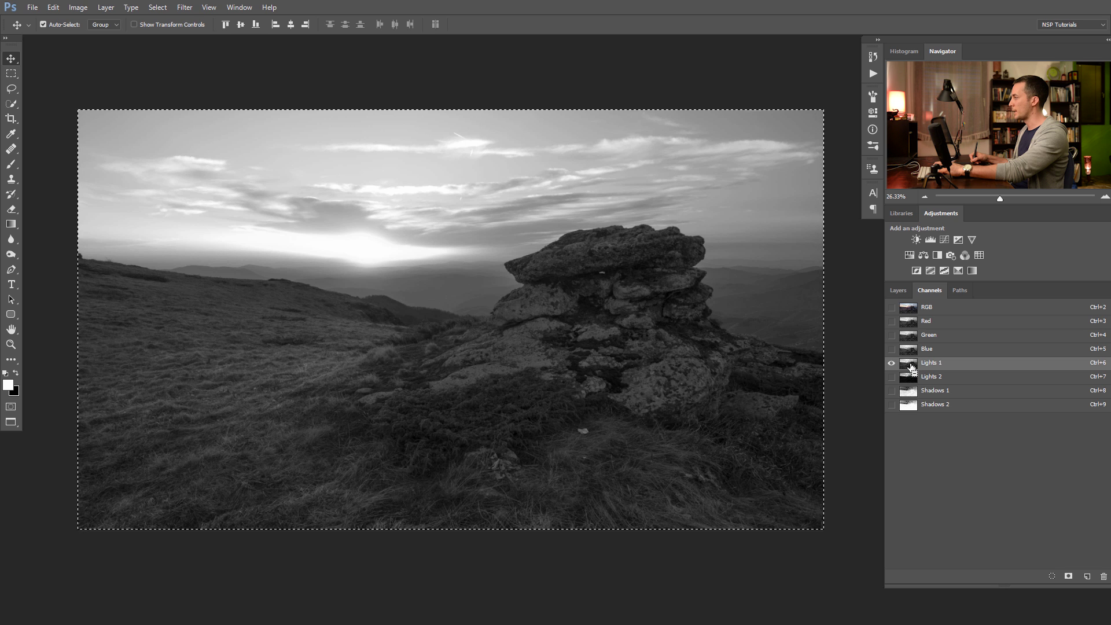
Step: Intersect Lights 1 with Shadows 1, dismiss the warning, and save the result as channel Alpha 1
ctrl+click(912, 366)
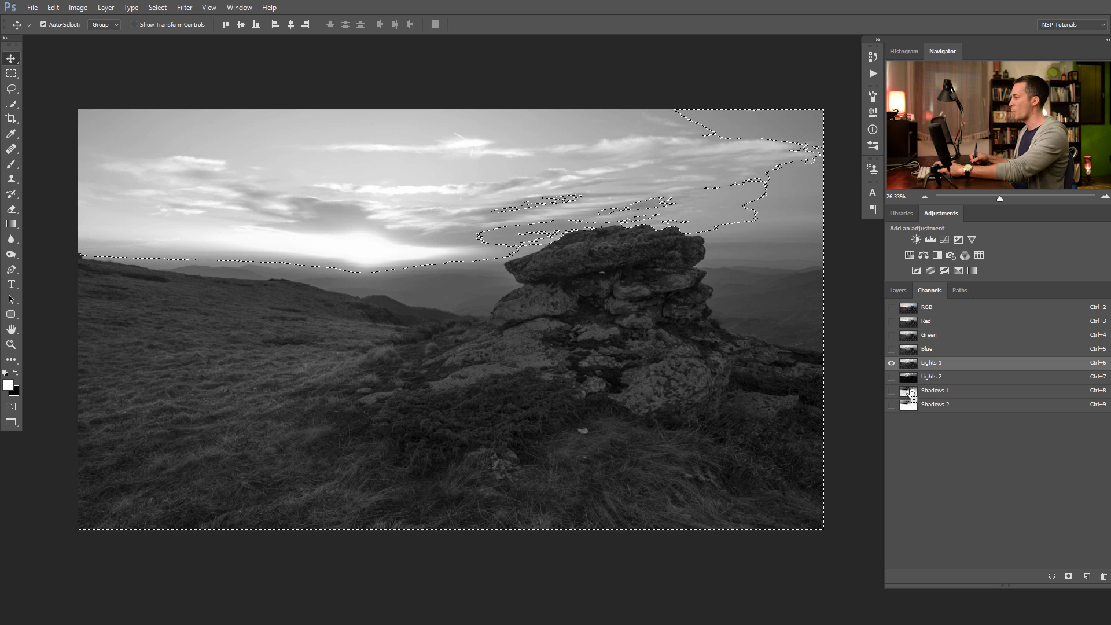
ctrl+alt+shift+click(912, 395)
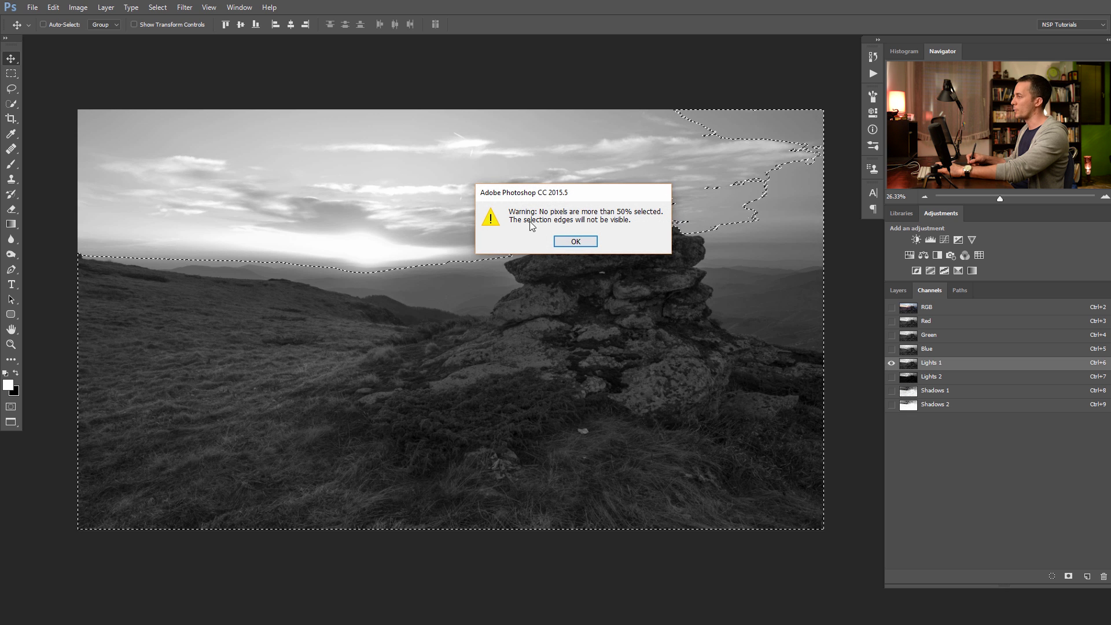
click(578, 242)
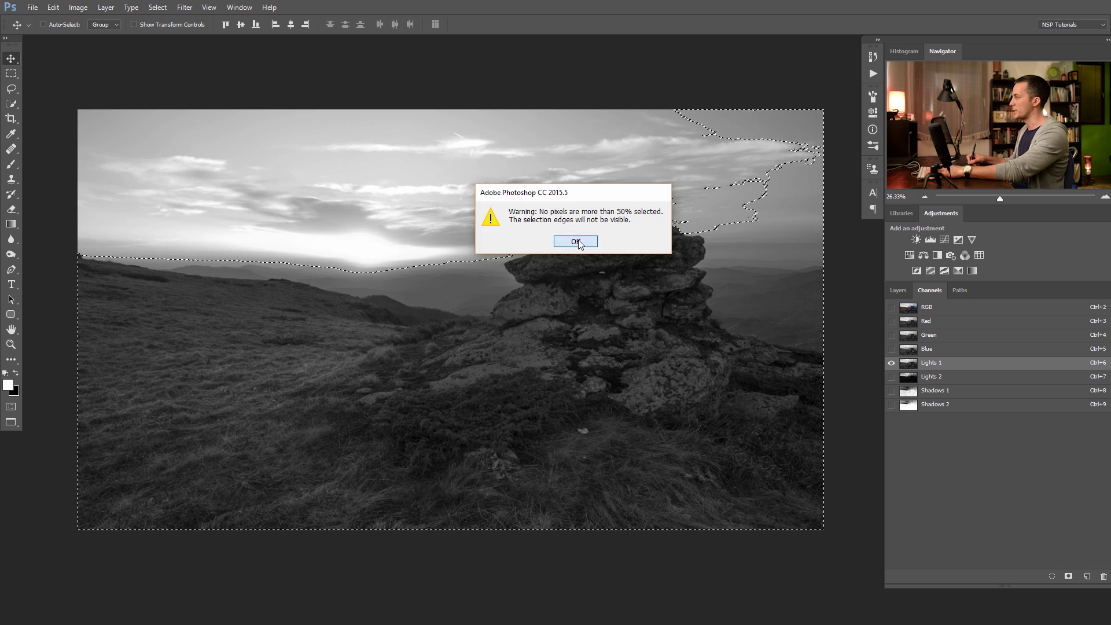
click(1067, 576)
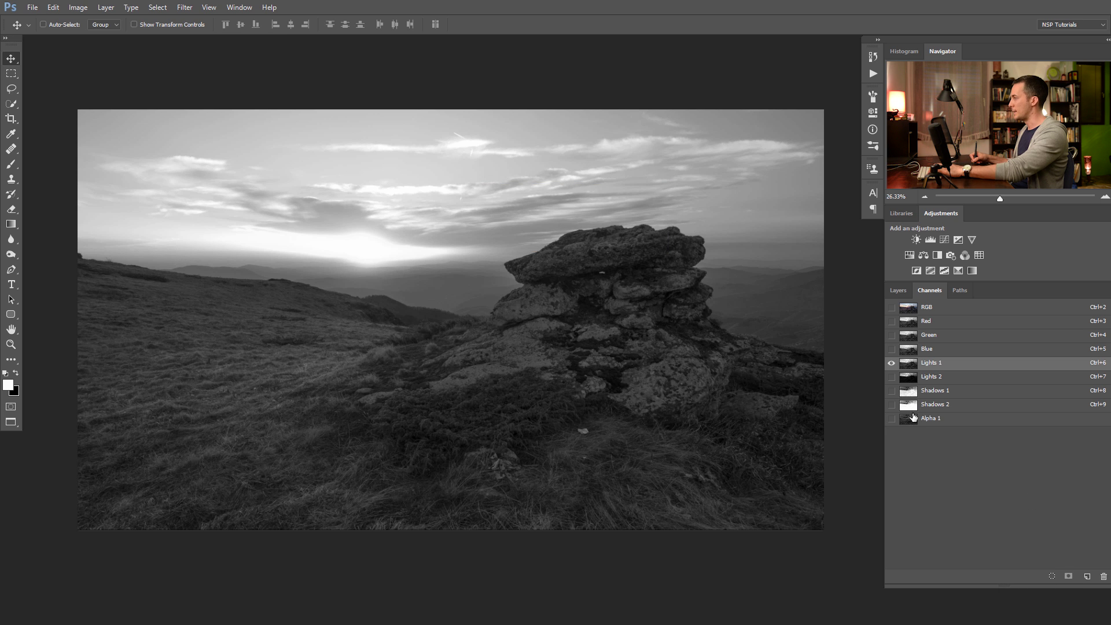
click(913, 419)
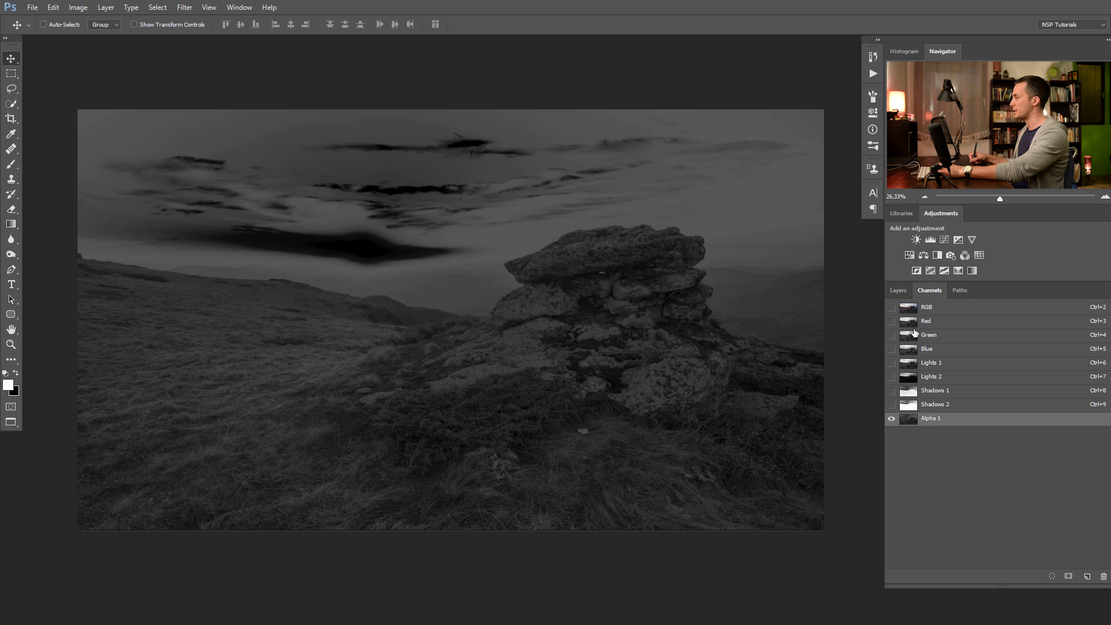
Step: Load Lights 1 as a sky selection, then view the Lights 2 channel alone with nothing selected
click(912, 313)
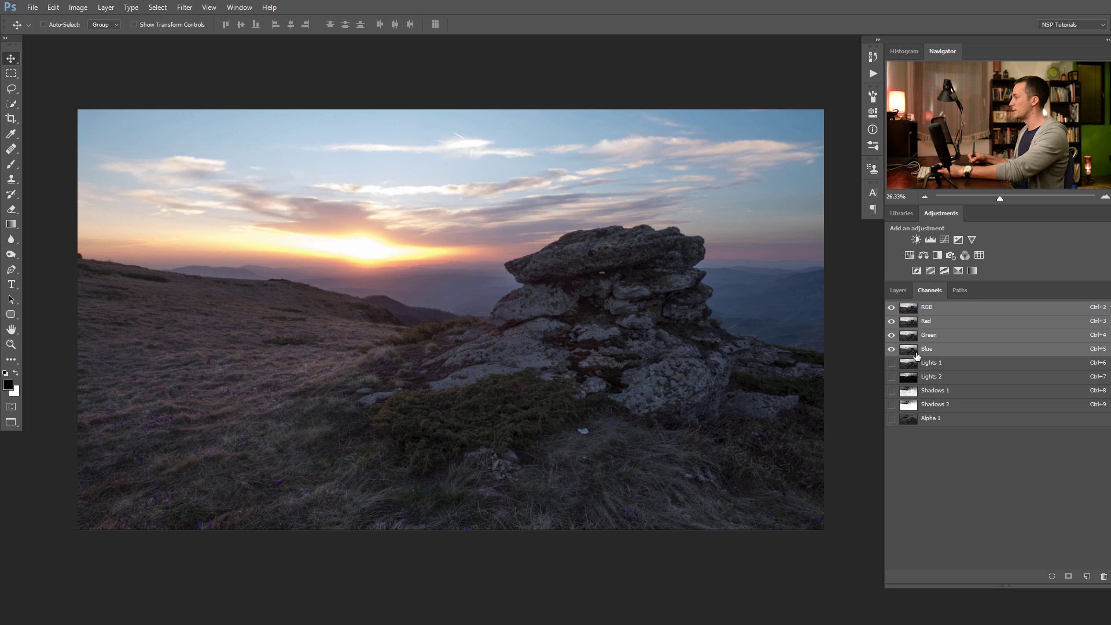
click(900, 291)
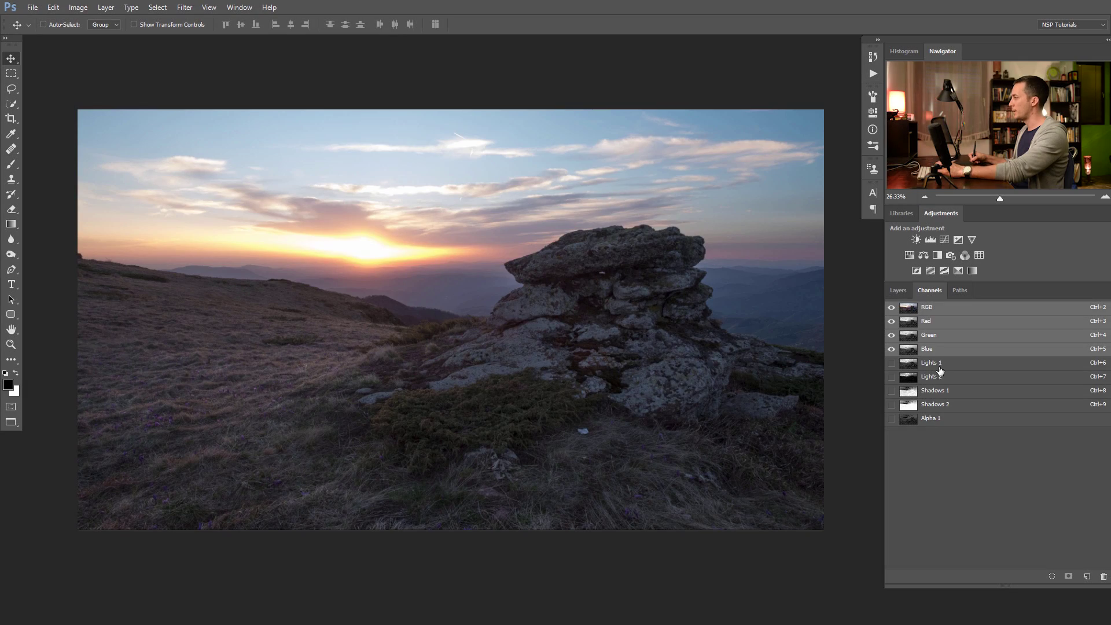
click(912, 364)
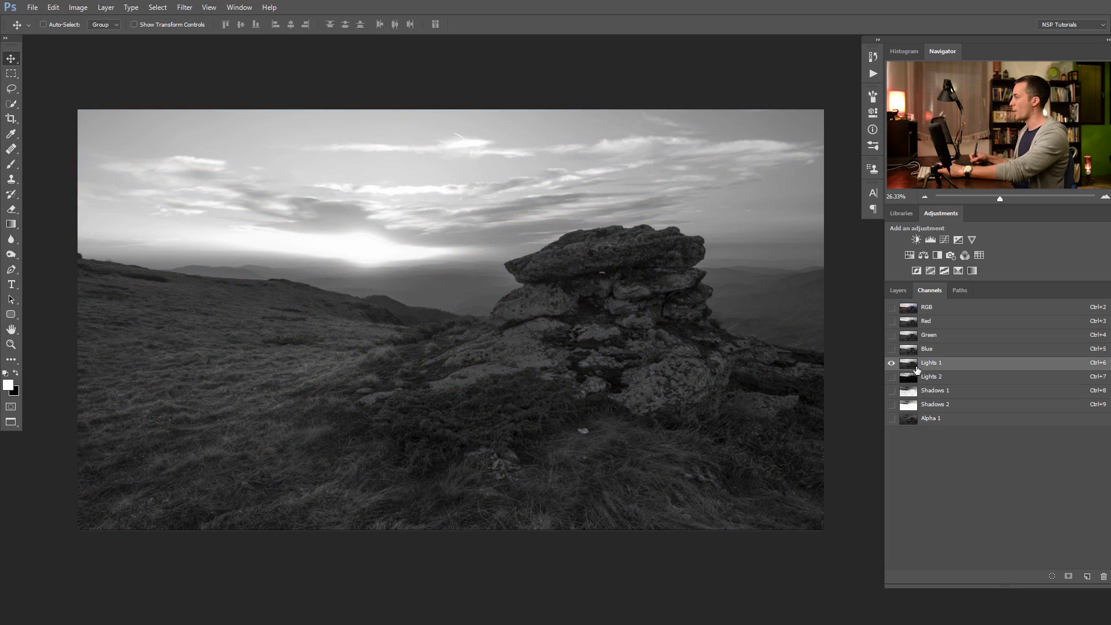
key(ctrl)
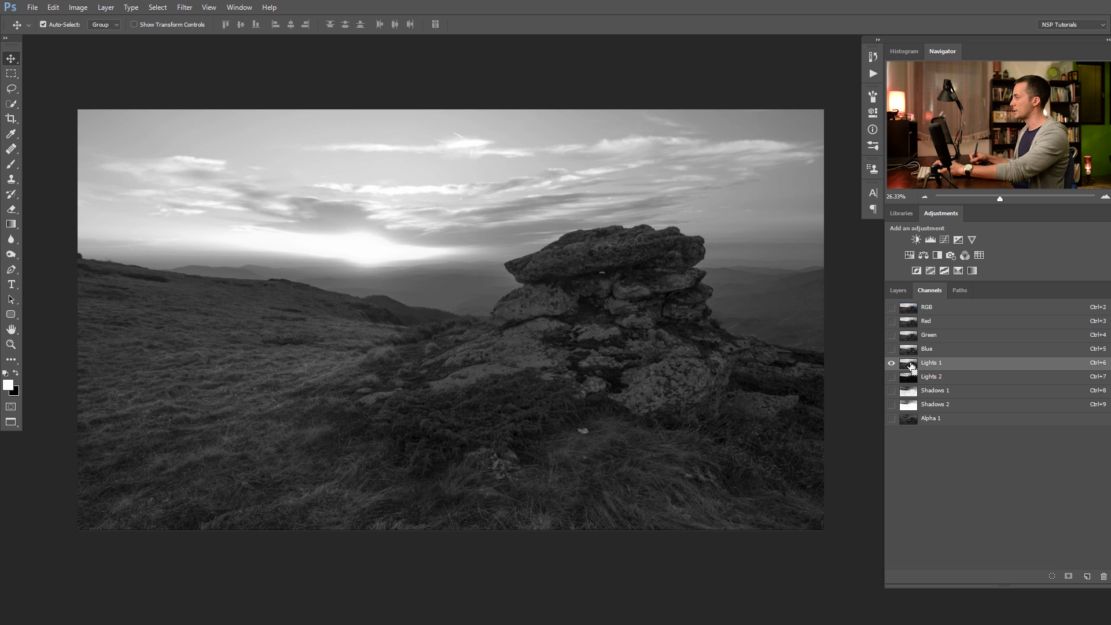
ctrl+click(909, 369)
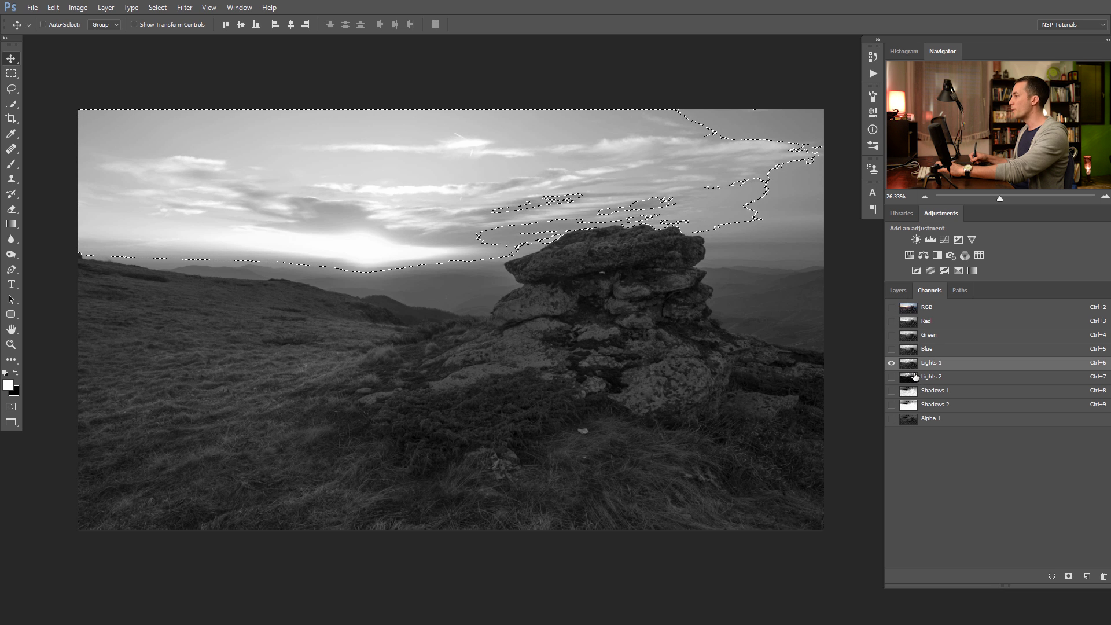
click(914, 377)
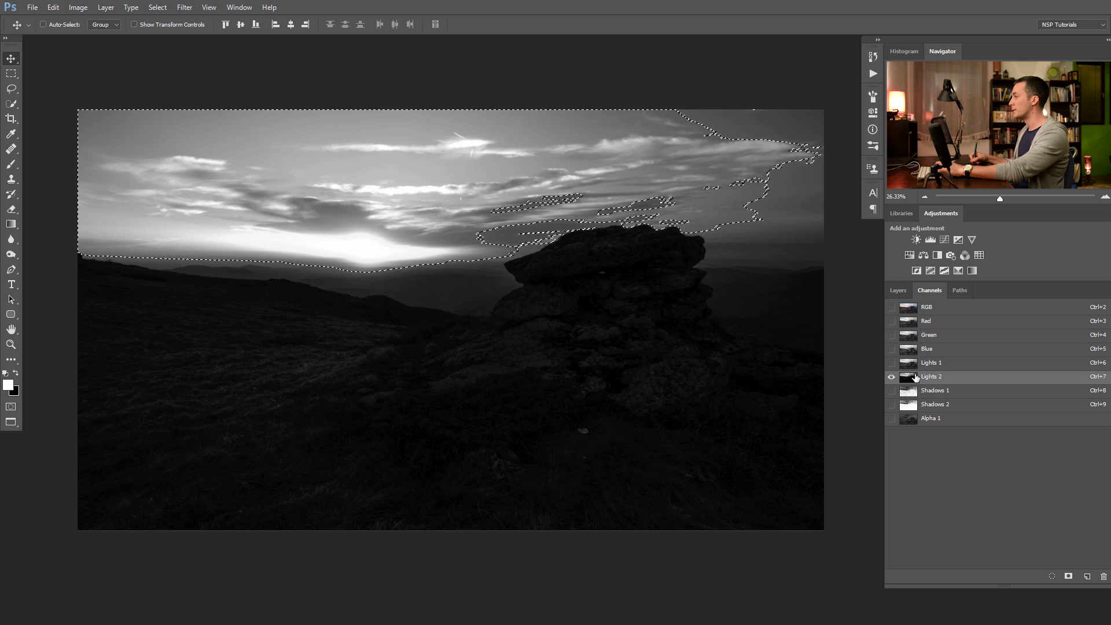
key(ctrl+d)
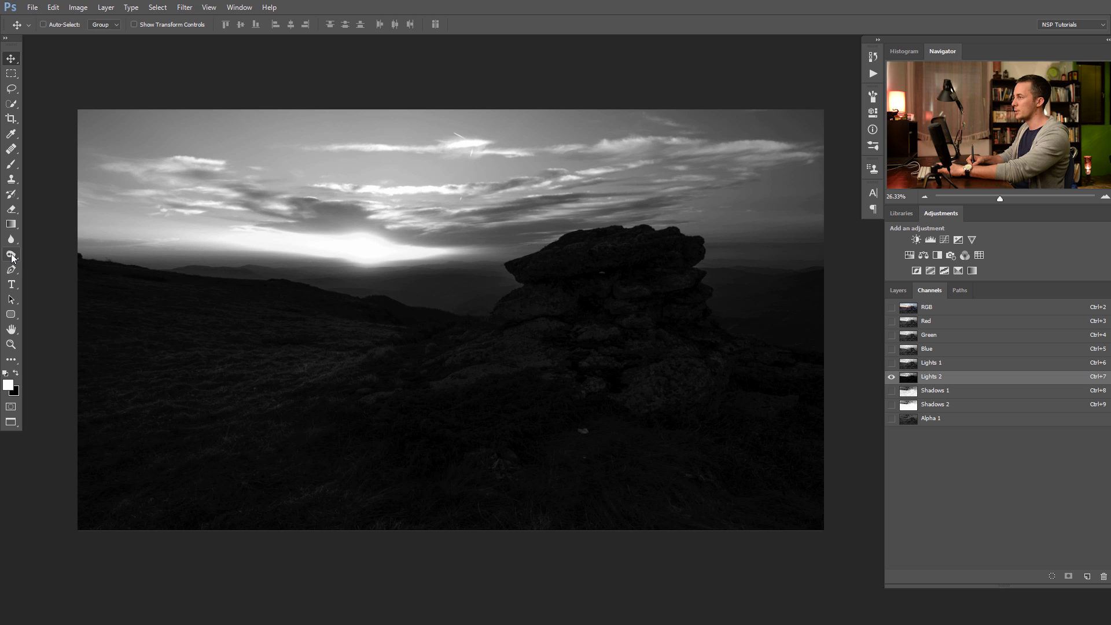
Step: Burn the Lights 2 channel's hillside foreground nearly black using the Burn Tool on Shadows range
drag(11, 258, 49, 265)
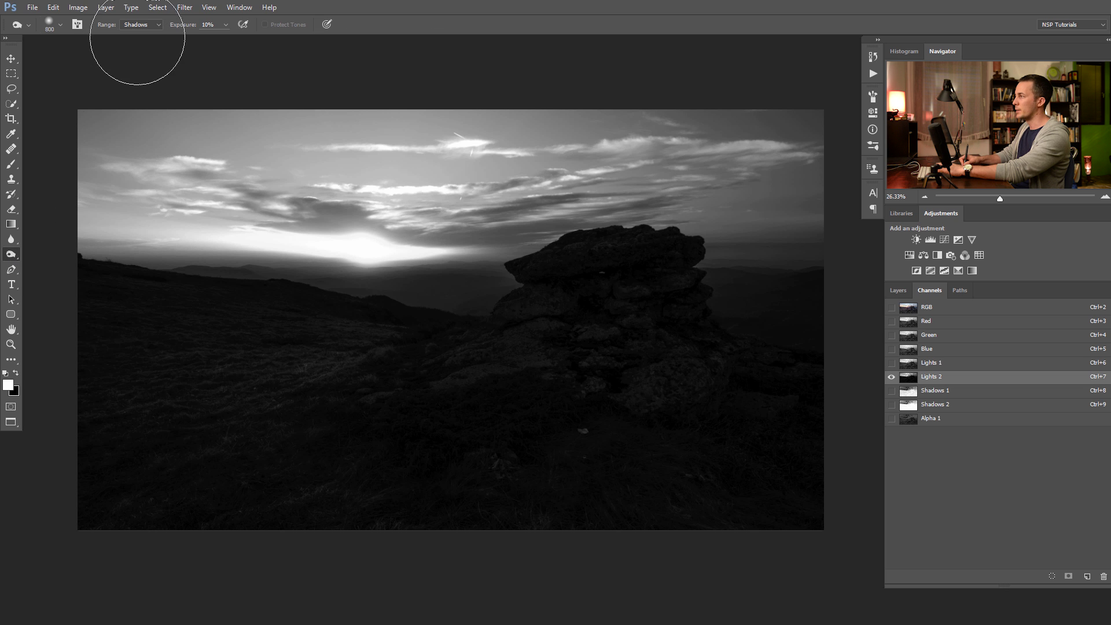
click(142, 25)
click(138, 34)
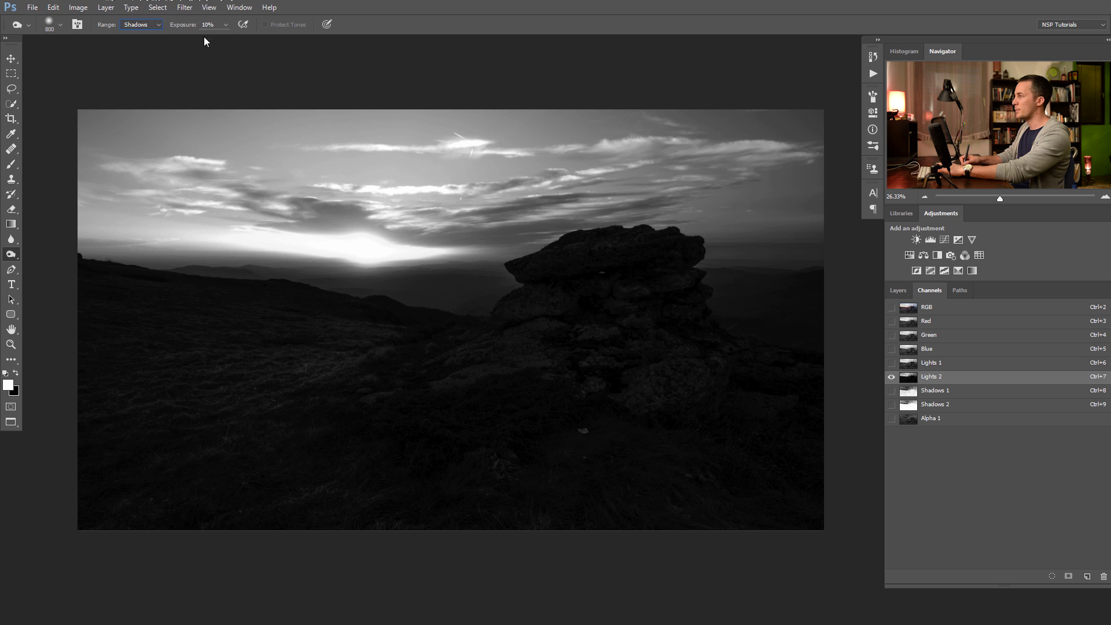
mouse_move(144, 376)
mouse_down()
mouse_move(118, 367)
mouse_move(99, 335)
mouse_move(109, 391)
mouse_move(209, 407)
mouse_move(279, 342)
mouse_move(420, 360)
mouse_move(176, 452)
mouse_move(281, 459)
mouse_move(276, 491)
mouse_move(472, 503)
mouse_move(592, 439)
mouse_move(526, 346)
mouse_move(582, 309)
mouse_move(583, 292)
mouse_move(631, 281)
mouse_move(645, 403)
mouse_move(698, 363)
mouse_move(667, 329)
mouse_move(590, 483)
mouse_move(742, 454)
mouse_move(757, 411)
mouse_move(740, 407)
mouse_move(730, 489)
mouse_move(613, 507)
mouse_move(535, 431)
mouse_move(451, 396)
mouse_move(526, 365)
mouse_move(534, 341)
mouse_move(466, 403)
mouse_move(114, 358)
mouse_move(135, 487)
mouse_up()
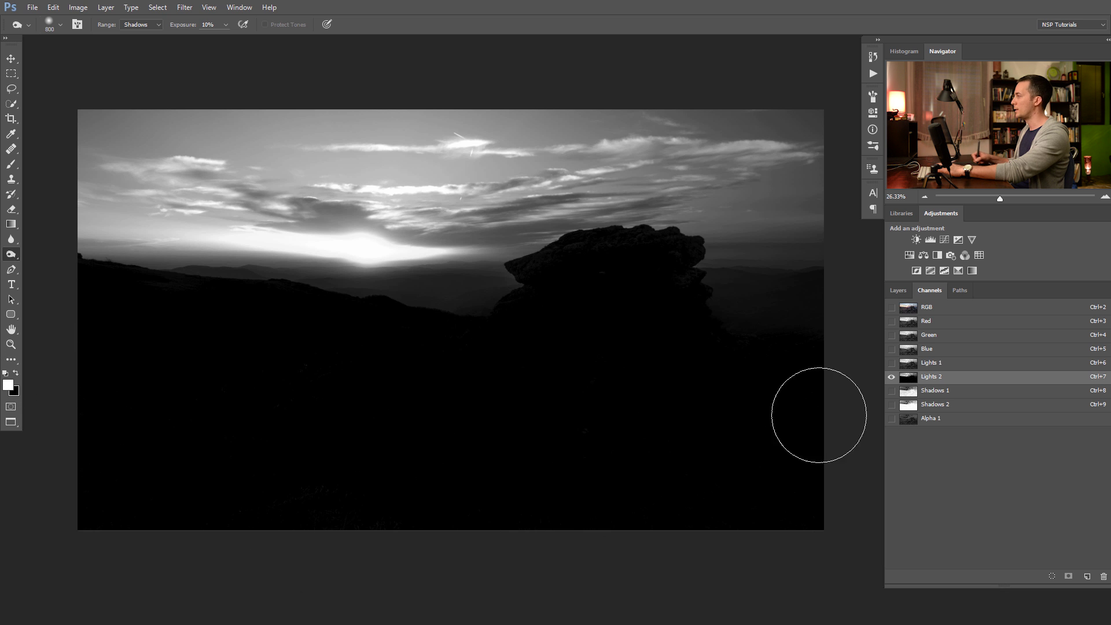
Step: Load Lights 2 as a sky selection and toggle DSCF9471.RAF's mask to compare the blend
ctrl+click(910, 378)
click(906, 307)
click(899, 291)
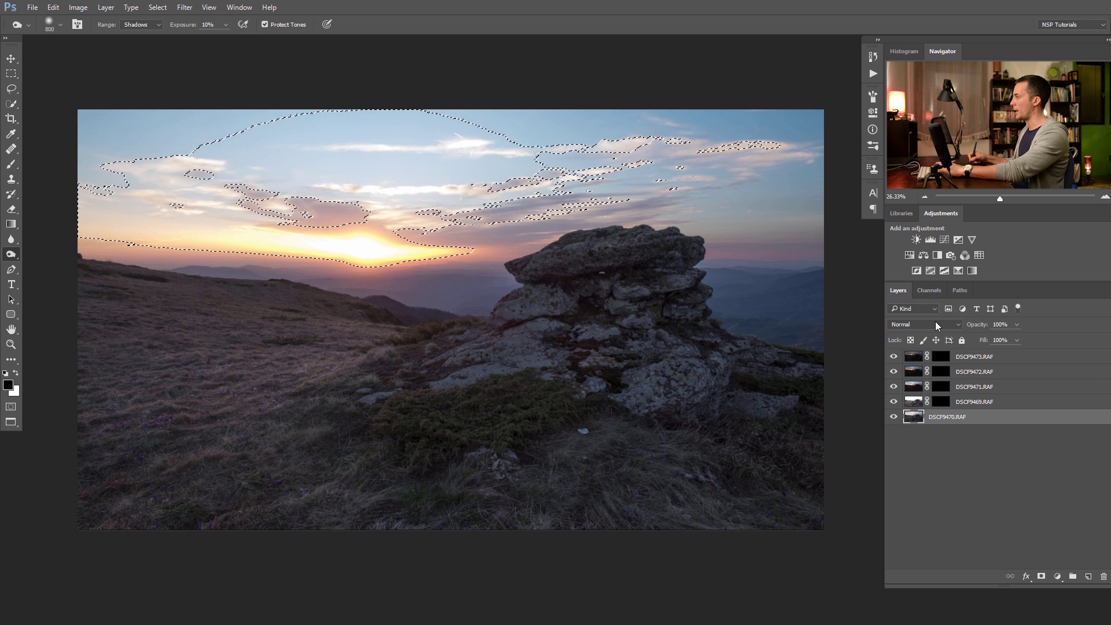
click(918, 388)
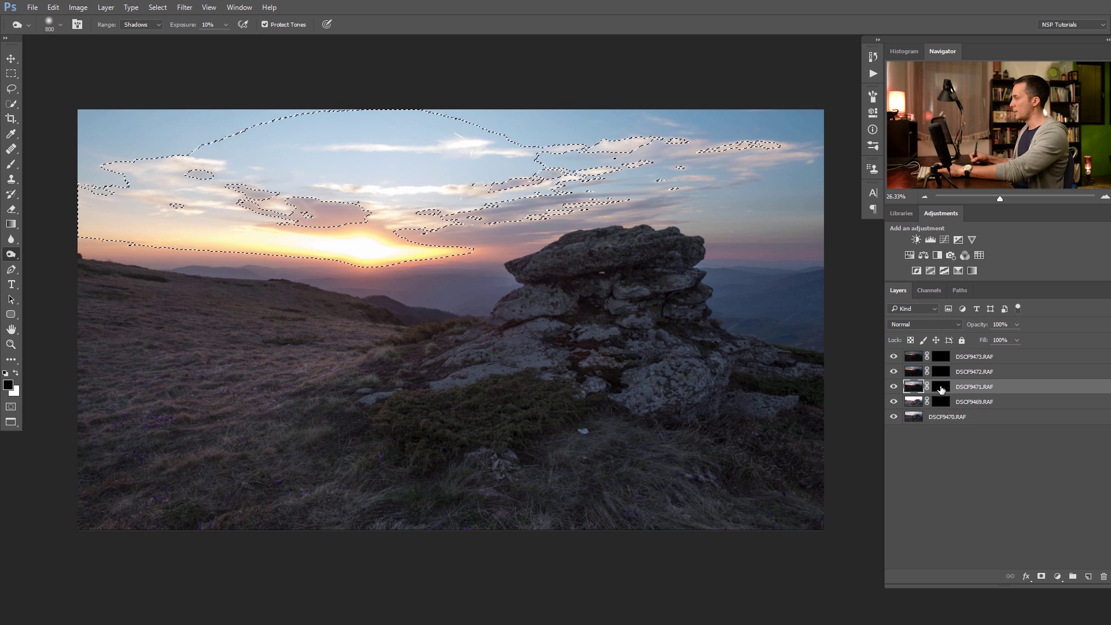
shift+click(945, 388)
shift+click(945, 388)
shift+click(945, 388)
shift+click(945, 387)
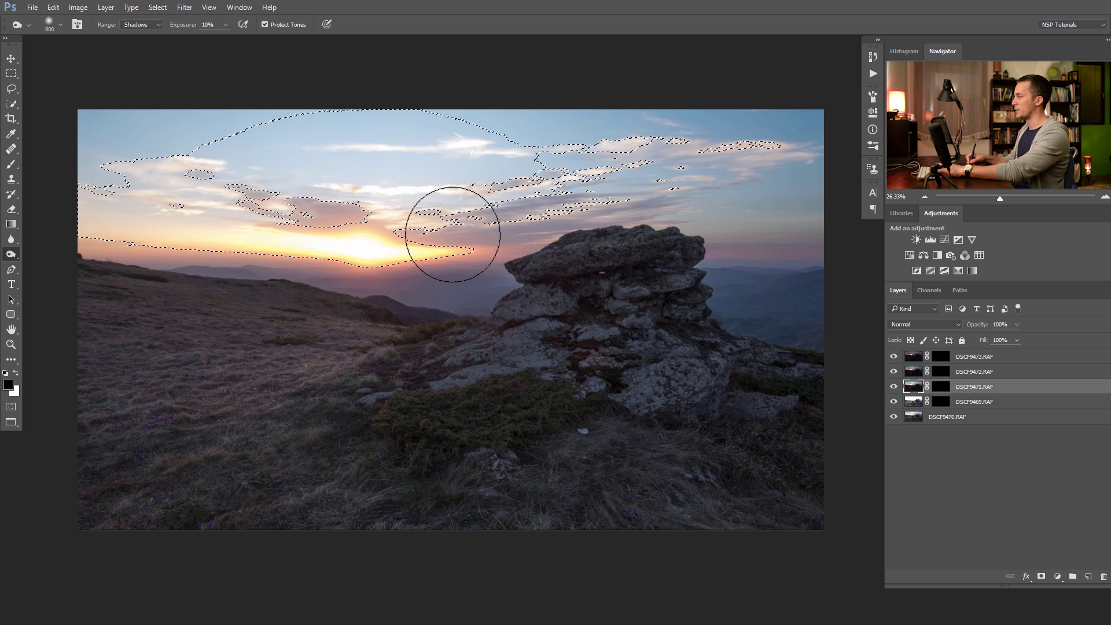
Step: Paint white across the sky in DSCF9471.RAF's mask with a 1200 px brush at 100% opacity, then deselect
click(943, 391)
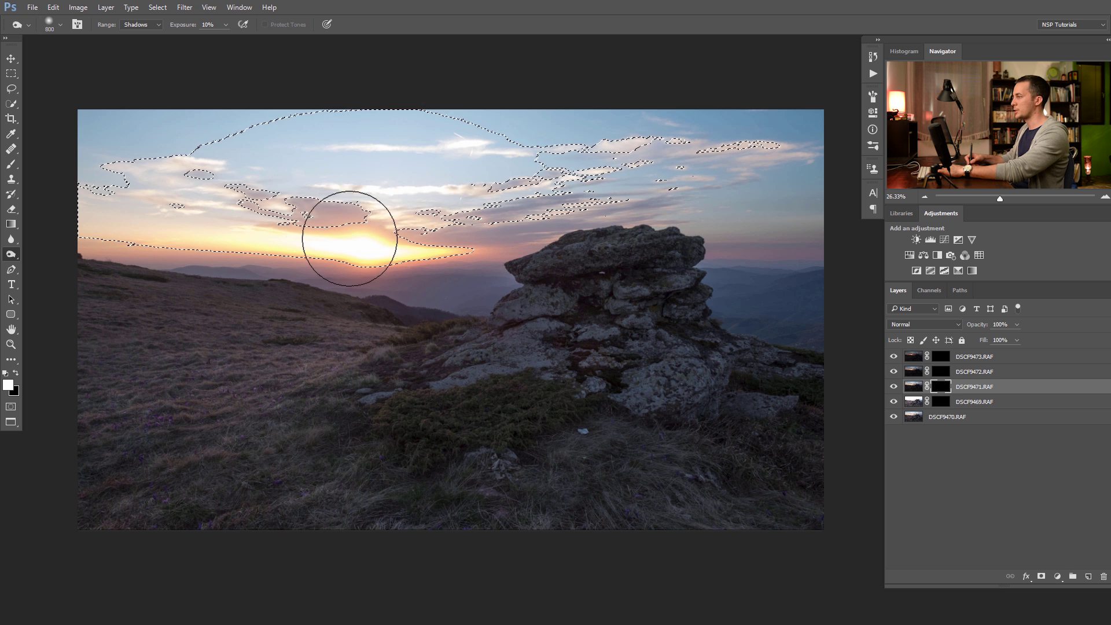
key(b)
key(bracketright)
key(bracketright)
key(bracketright)
key(bracketright)
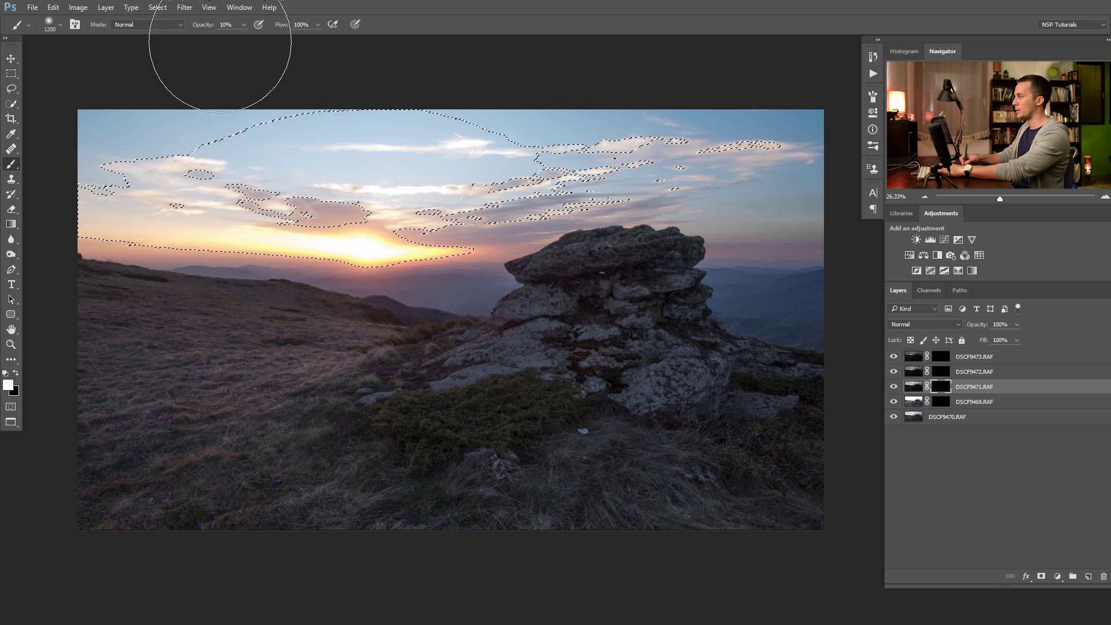
drag(203, 30, 287, 30)
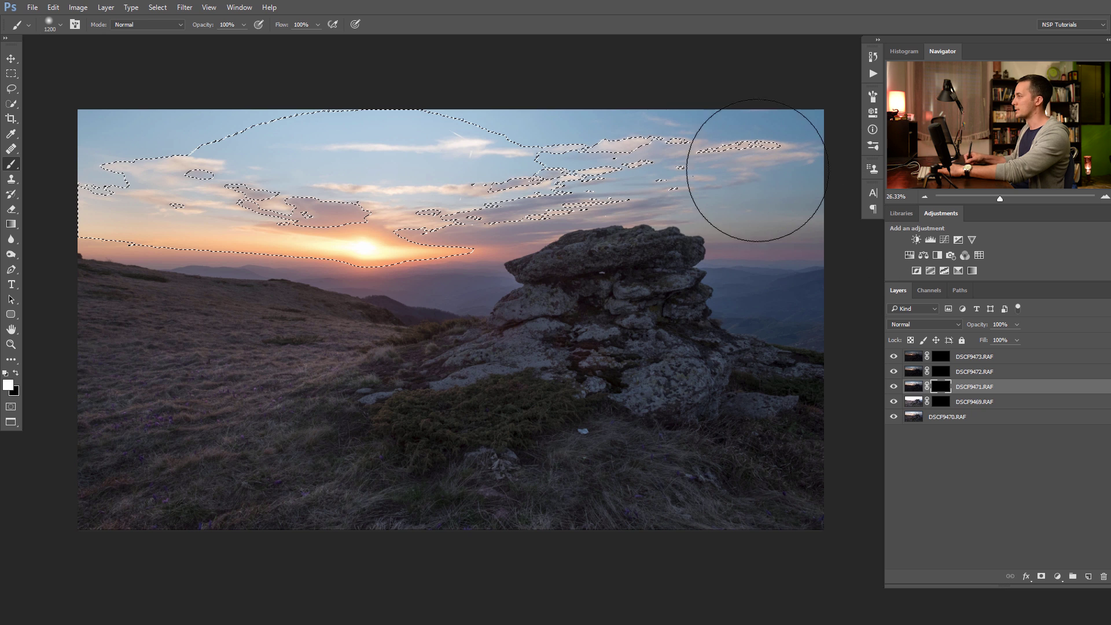
mouse_move(216, 157)
mouse_down()
mouse_move(389, 191)
mouse_move(123, 214)
mouse_move(537, 230)
mouse_up()
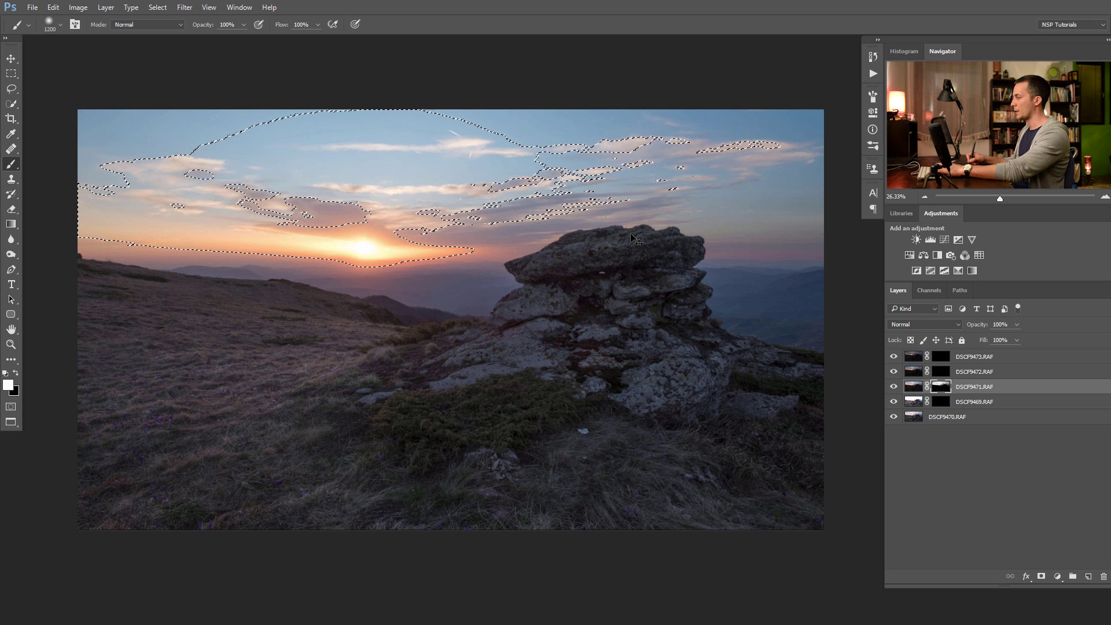
key(ctrl+d)
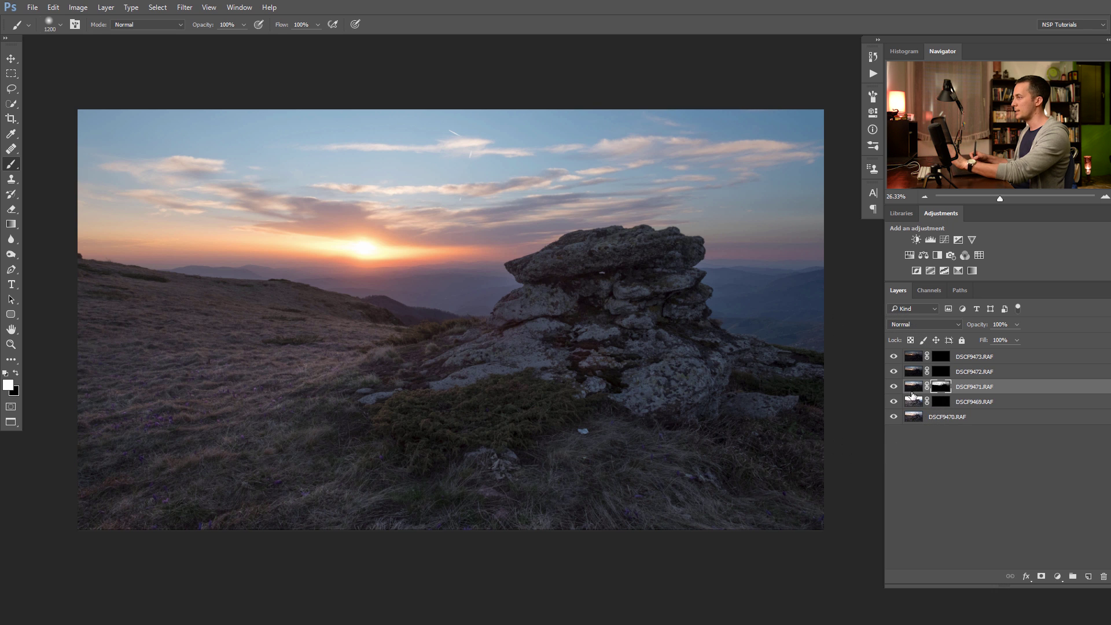
Step: Load a luminosity selection of the brightest clouds and sun glow from the Channels panel, then show the layers
click(929, 291)
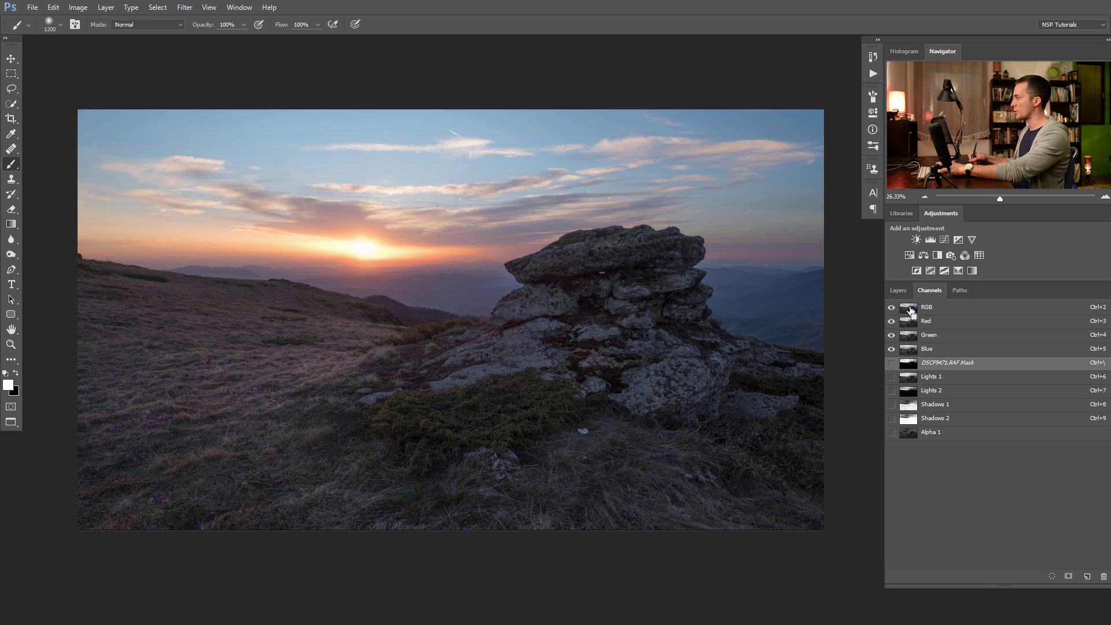
ctrl+click(920, 377)
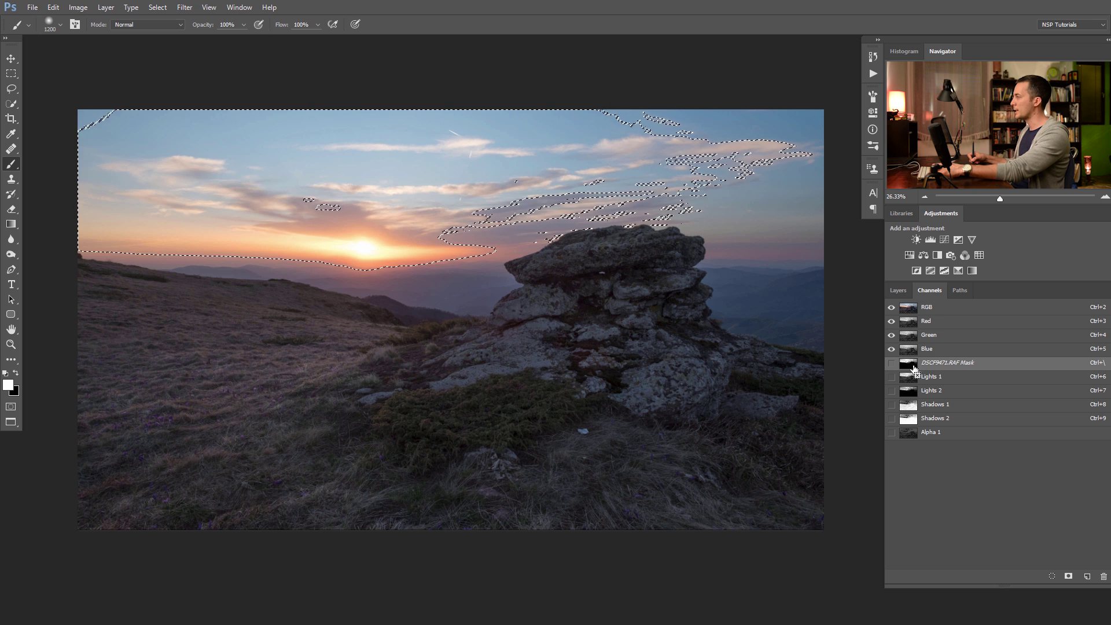
ctrl+click(915, 311)
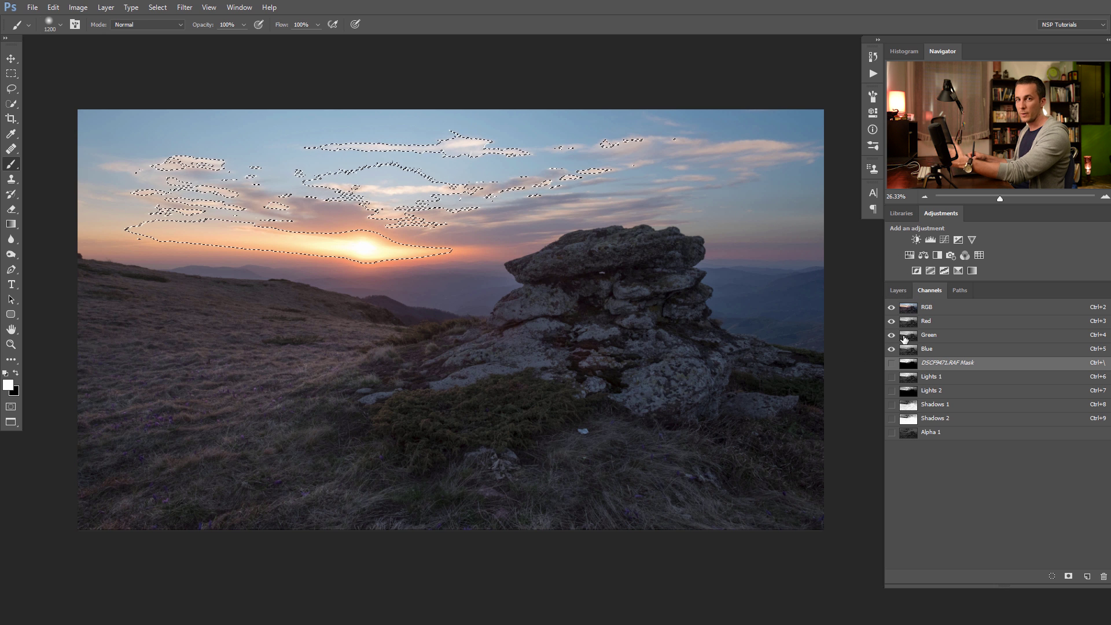
click(904, 290)
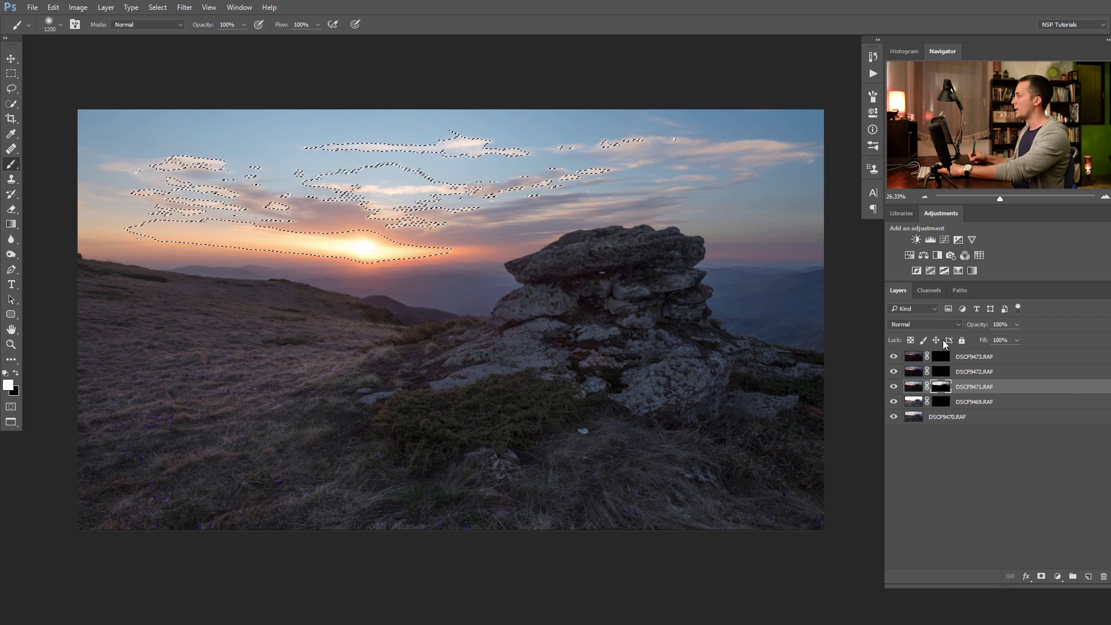
Step: Toggle the DSCF9472.RAF mask off and on to compare, then target that mask
shift+click(943, 372)
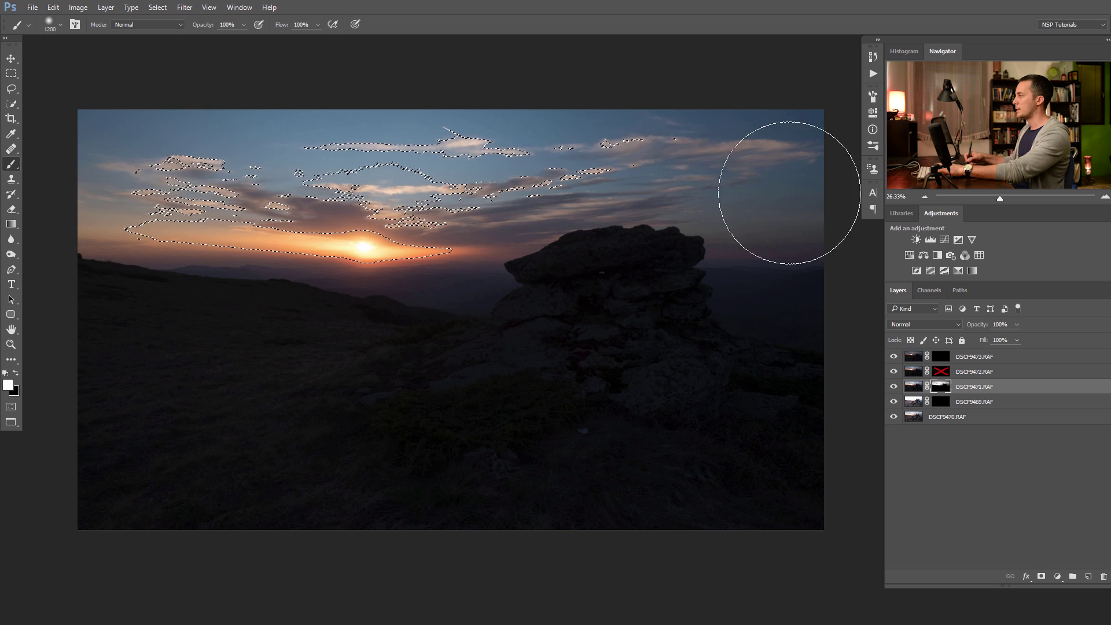
shift+click(945, 372)
click(940, 372)
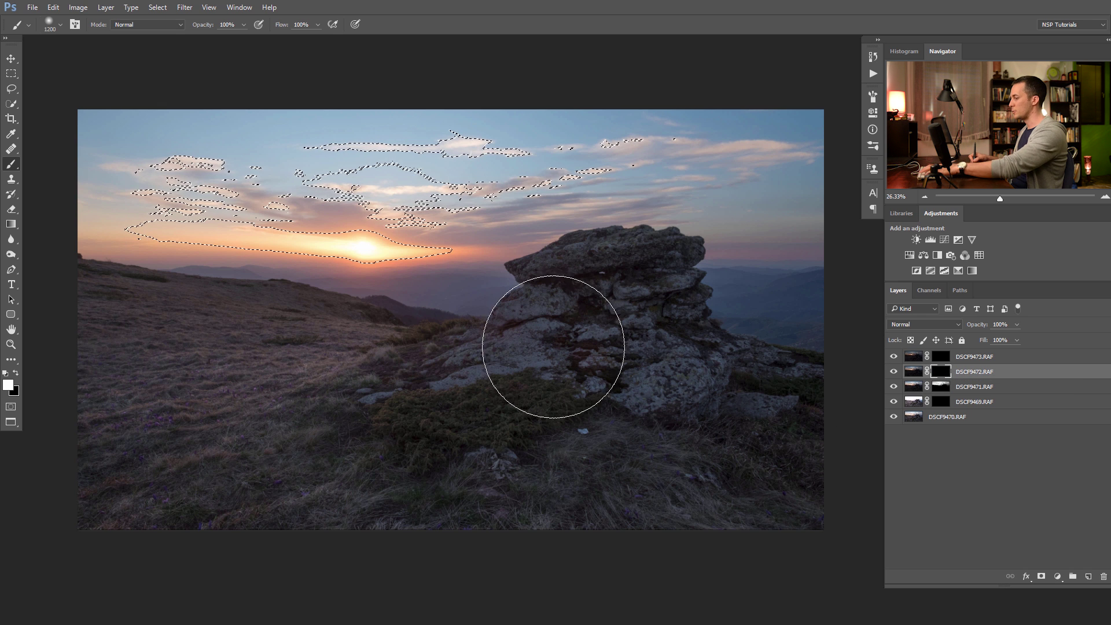
Step: Paint white over the selected clouds on the DSCF9472.RAF mask at 50% opacity, then deselect
key(5)
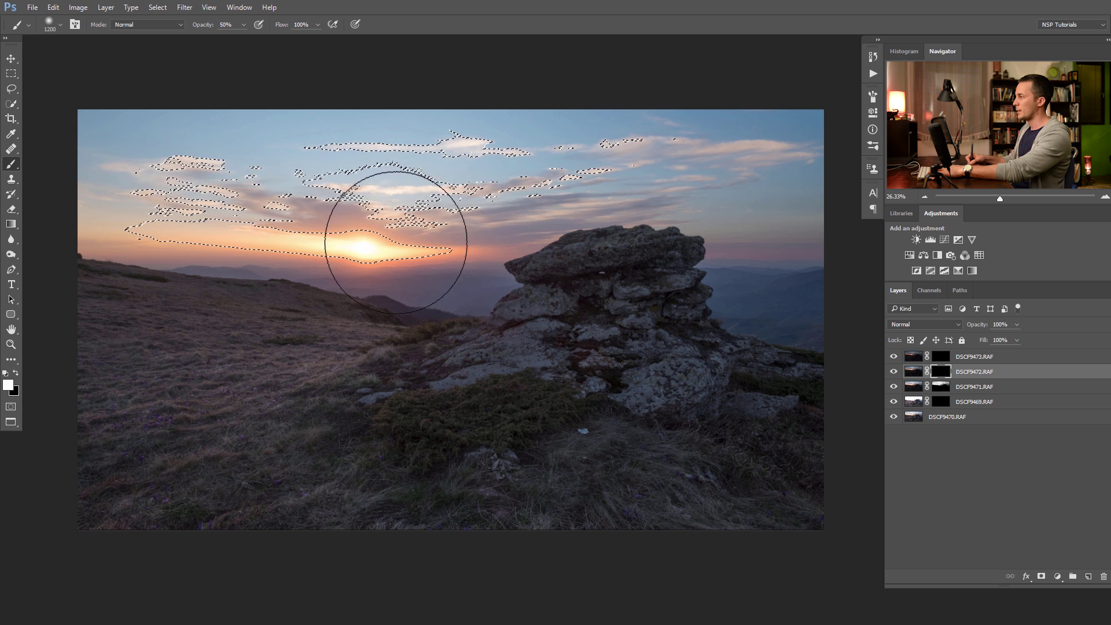
drag(191, 215, 248, 219)
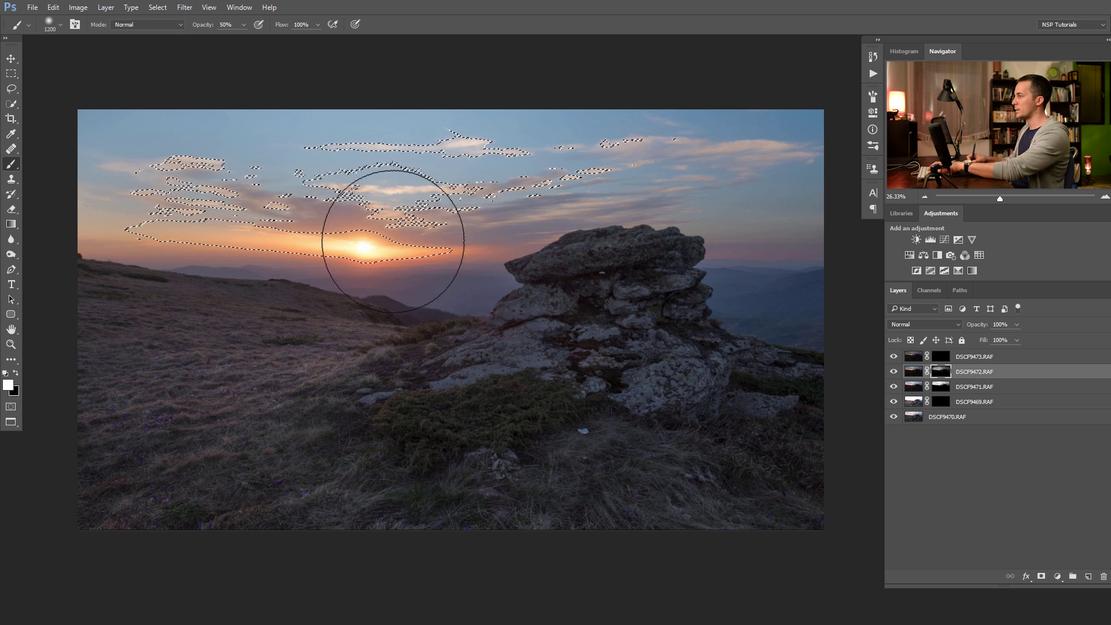
key(ctrl+d)
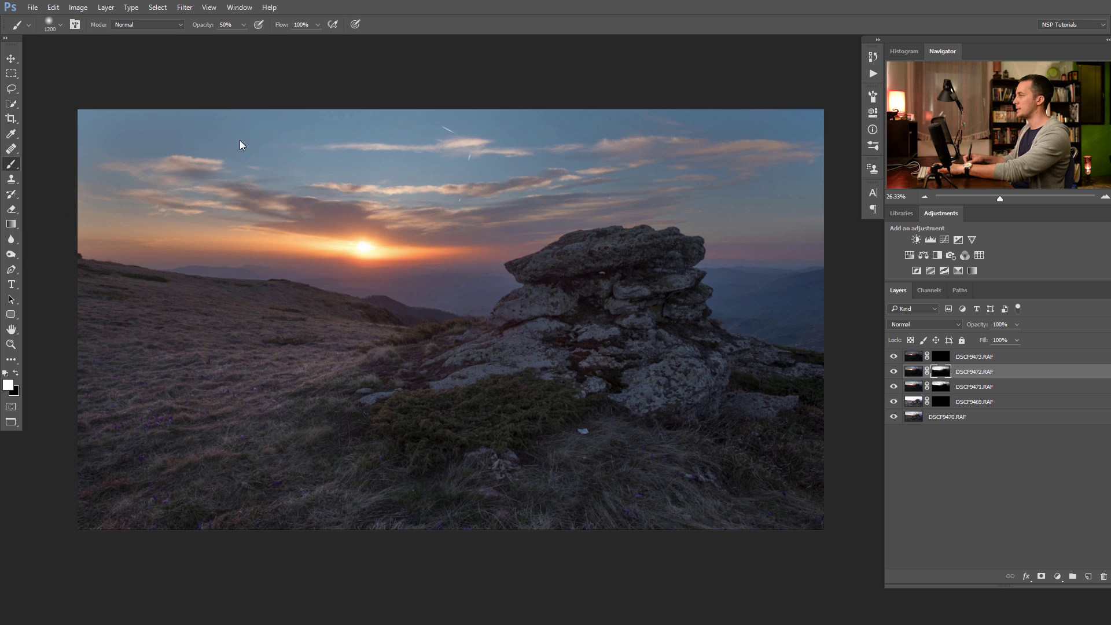
click(940, 357)
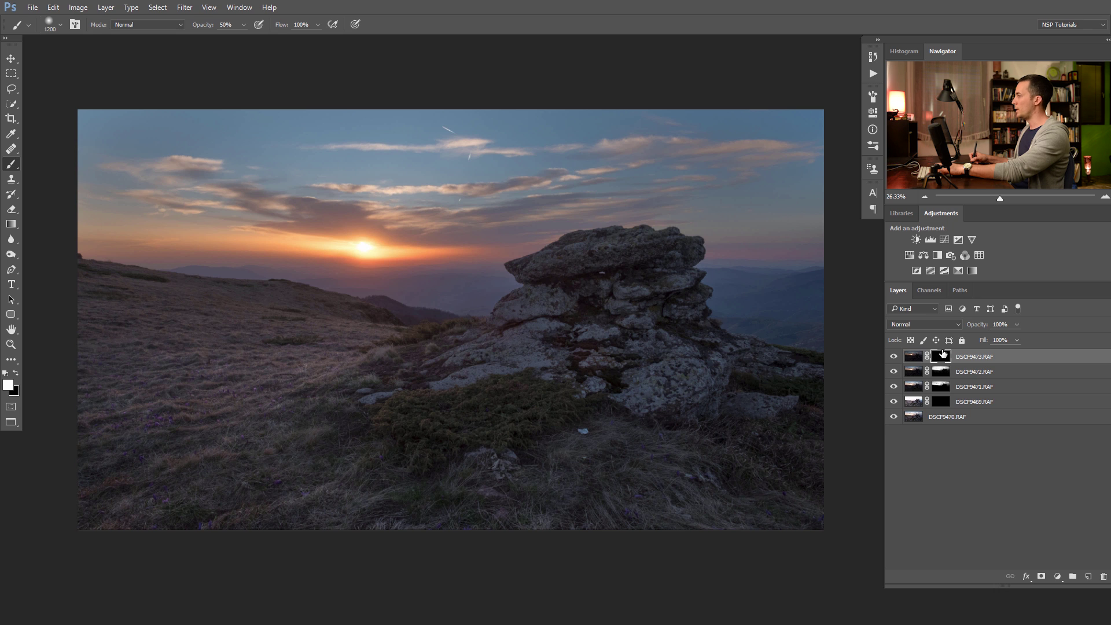
Step: Load the RGB highlights from Channels as a sky selection and set brush opacity to 10%
click(928, 292)
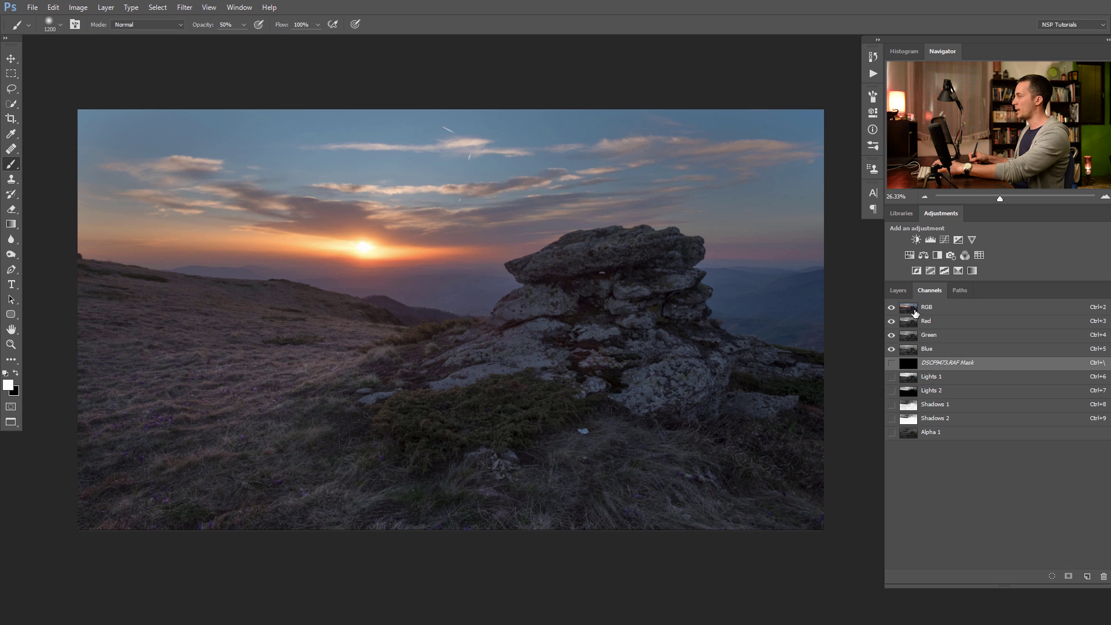
ctrl+click(911, 312)
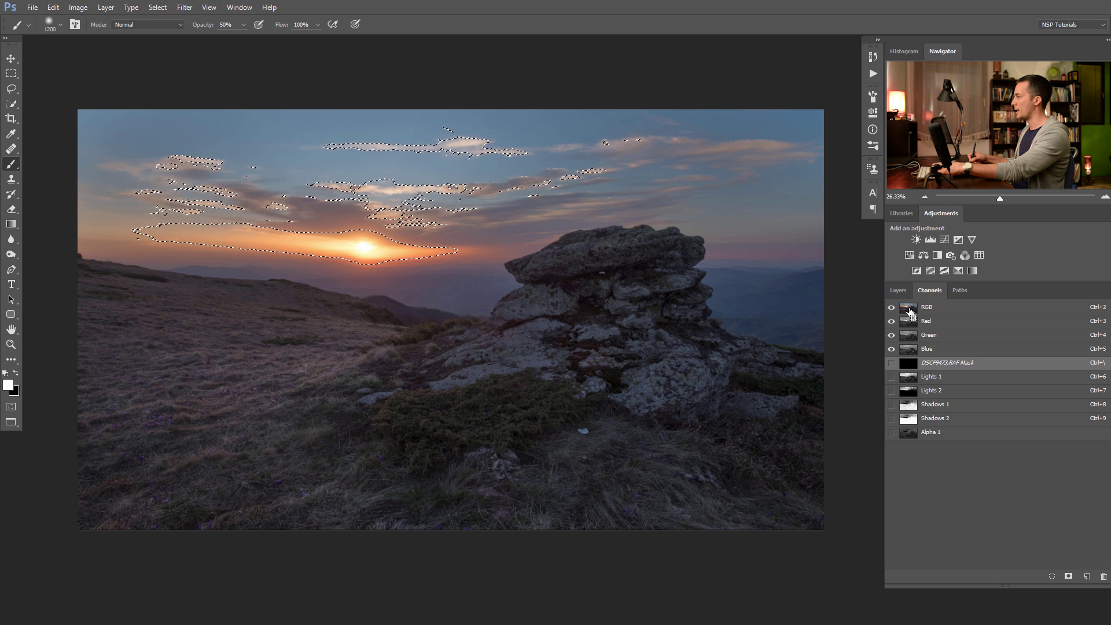
click(898, 289)
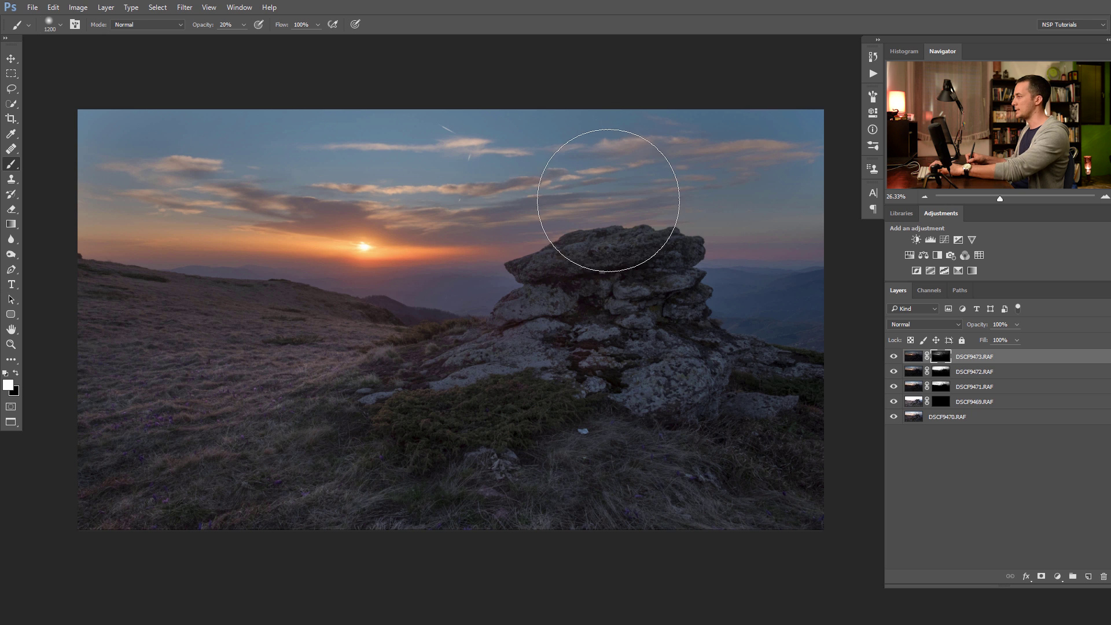
key(1)
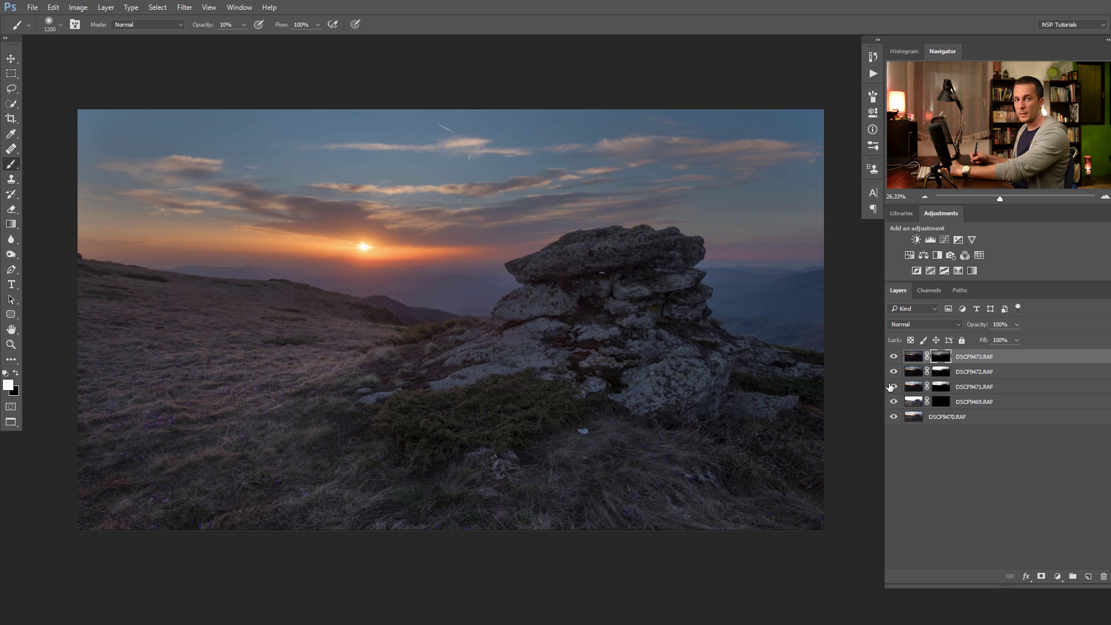
Step: Toggle the DSCF9469.RAF mask off and on repeatedly to compare the foreground
shift+click(941, 404)
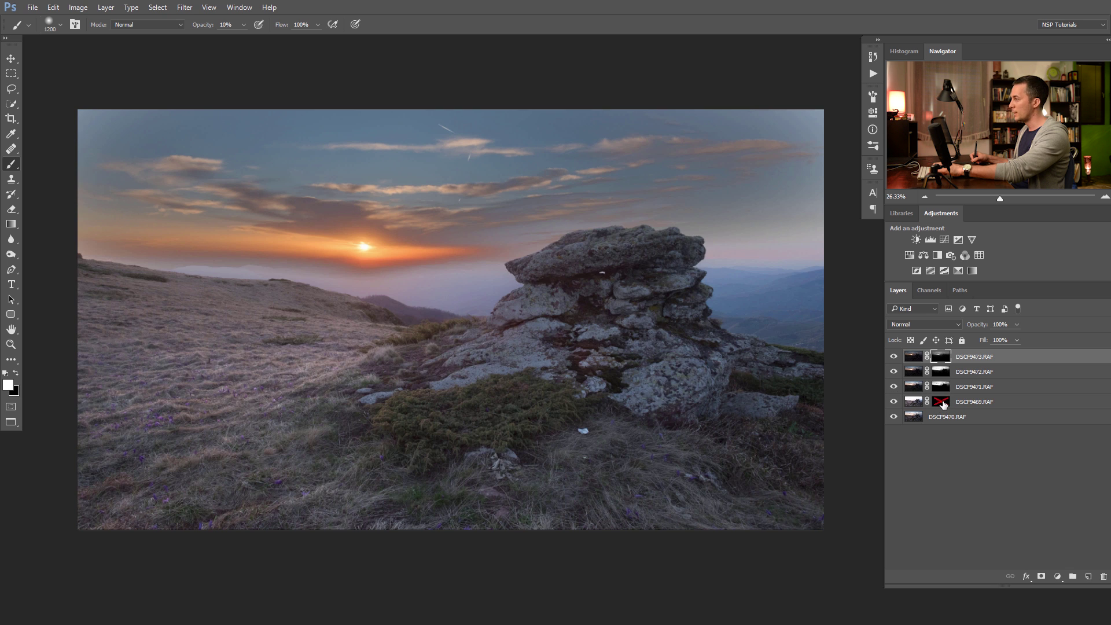
shift+click(942, 403)
shift+click(942, 403)
shift+click(942, 403)
shift+click(942, 403)
shift+click(943, 403)
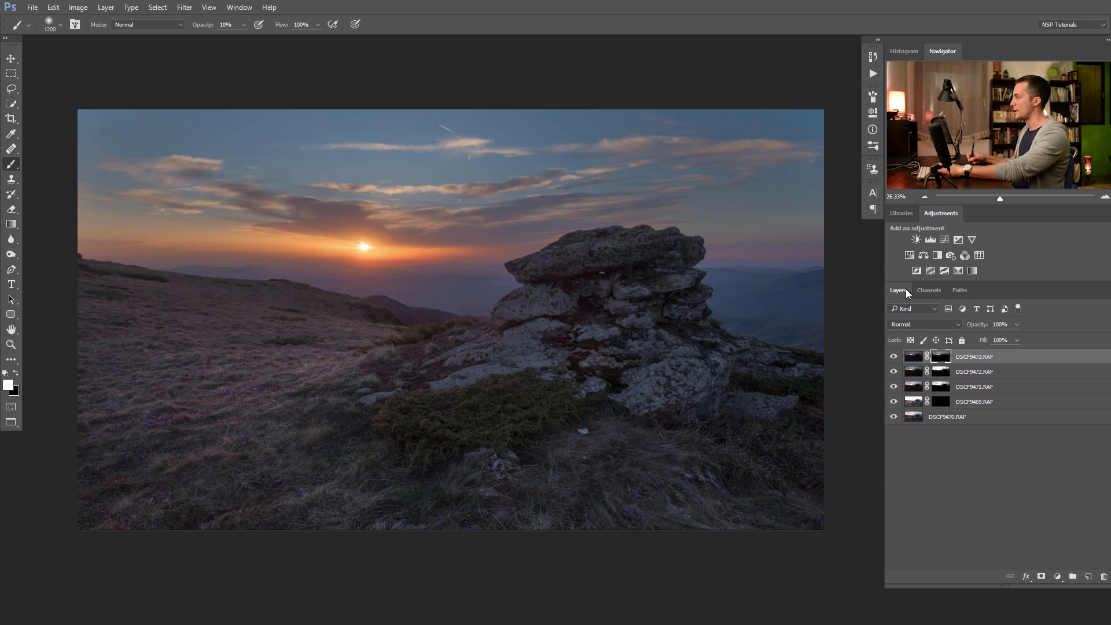
Step: Target the DSCF9469.RAF layer mask, set brush opacity to 30%, and clear the selection
click(927, 291)
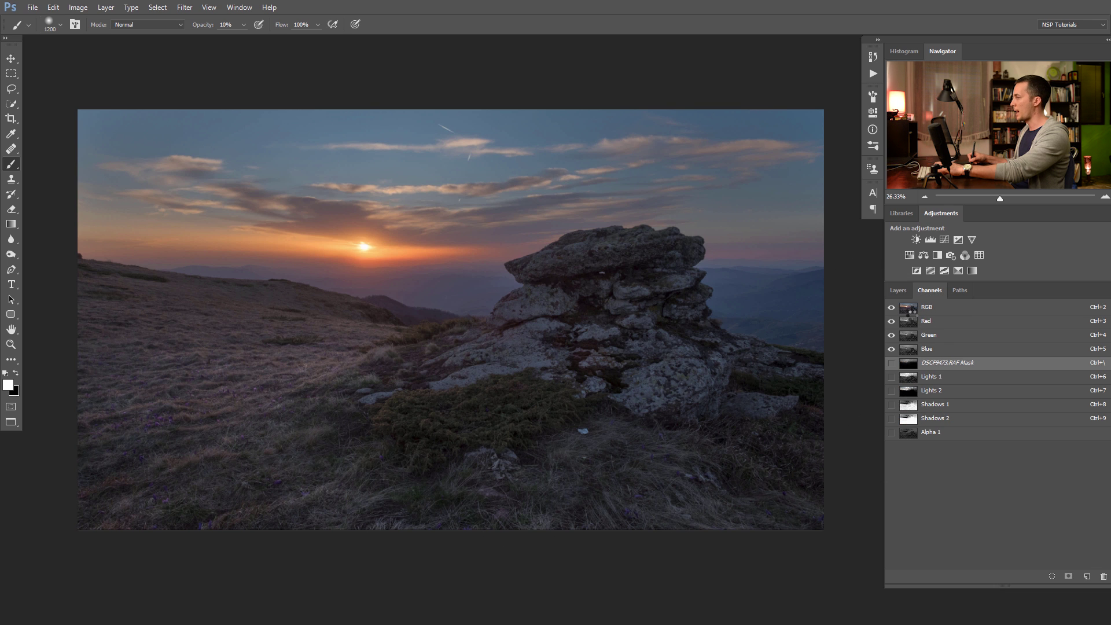
click(899, 290)
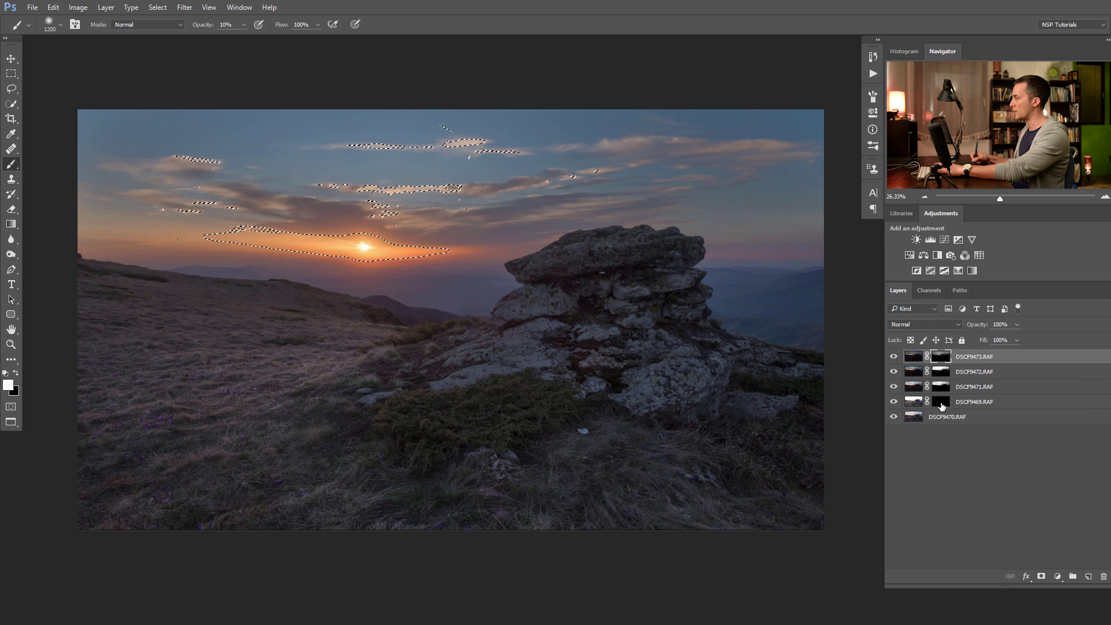
click(940, 402)
key(3)
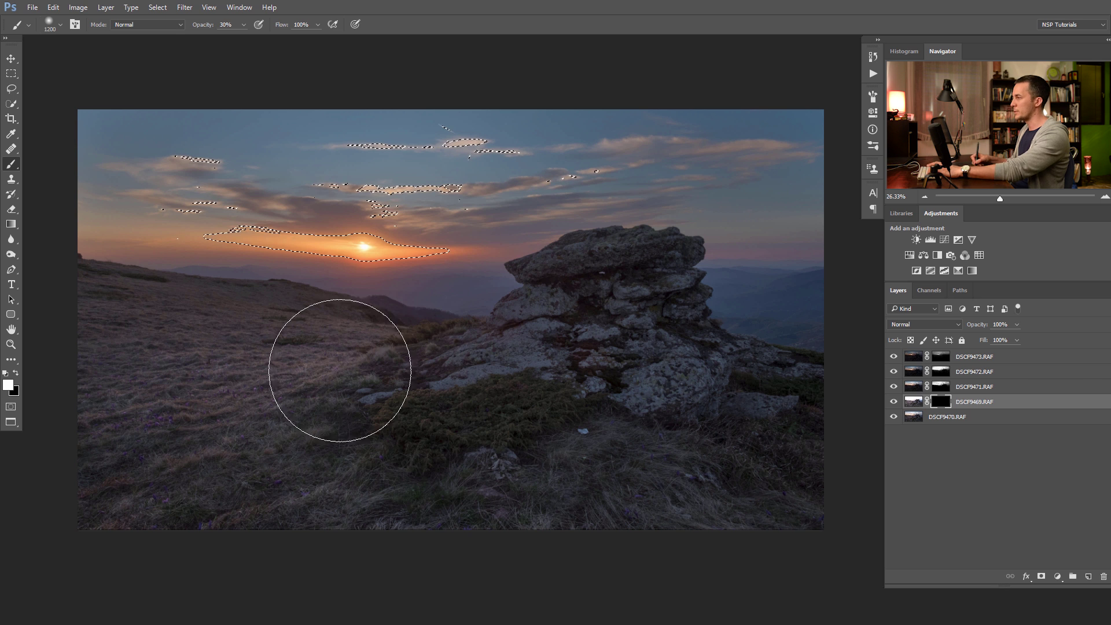
key(ctrl+d)
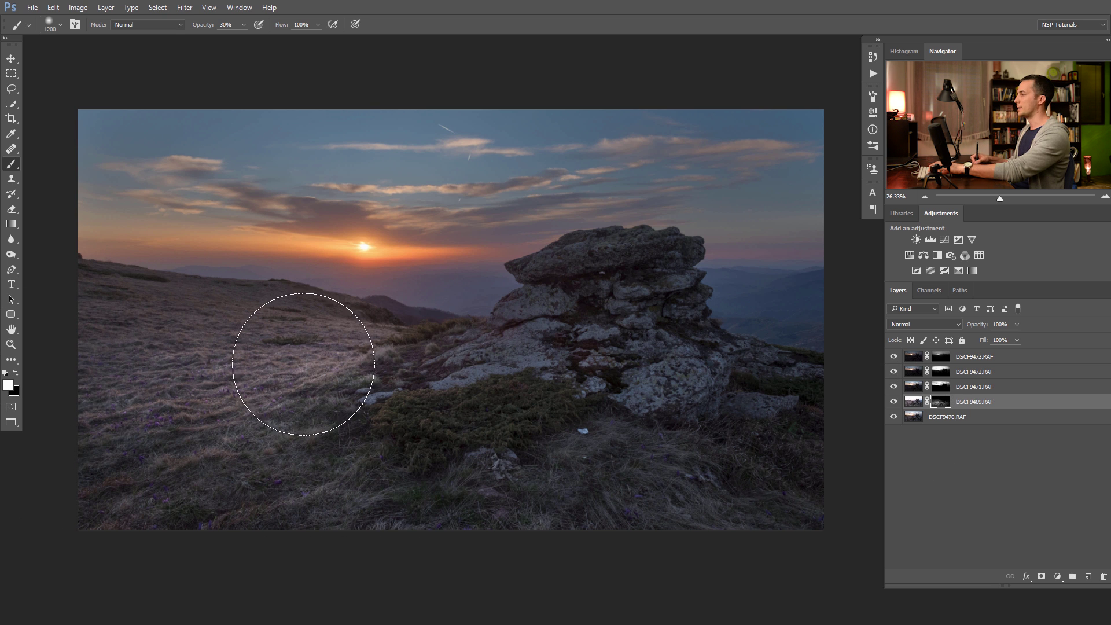
Step: Switch to black at 40% brush opacity and inspect the DSCF9469.RAF mask on its own
key(x)
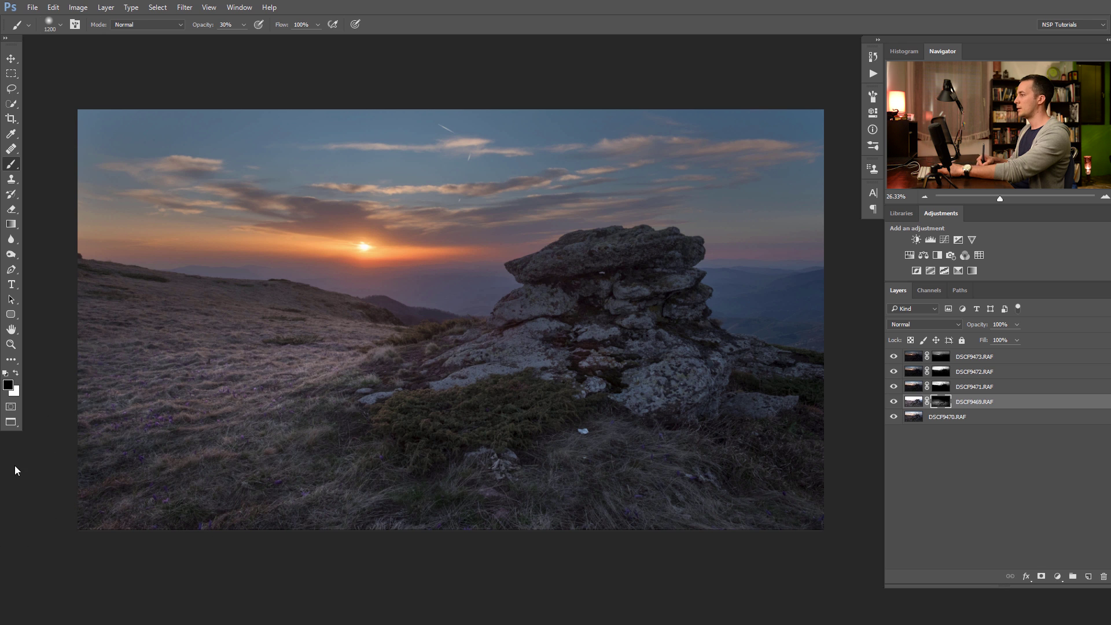
key(4)
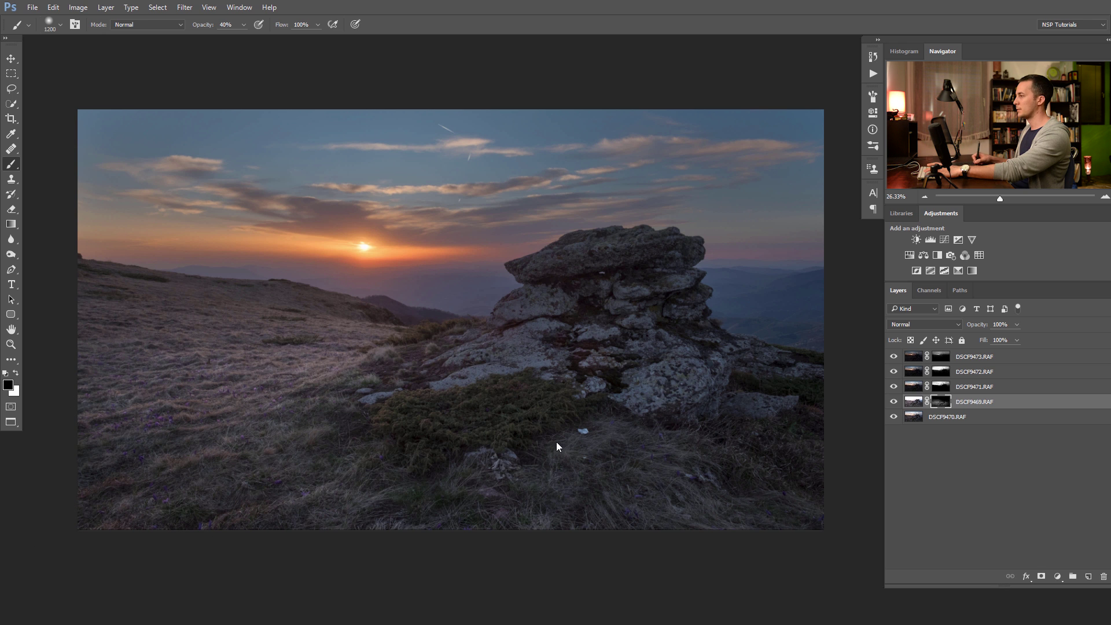
alt+click(943, 402)
alt+click(943, 402)
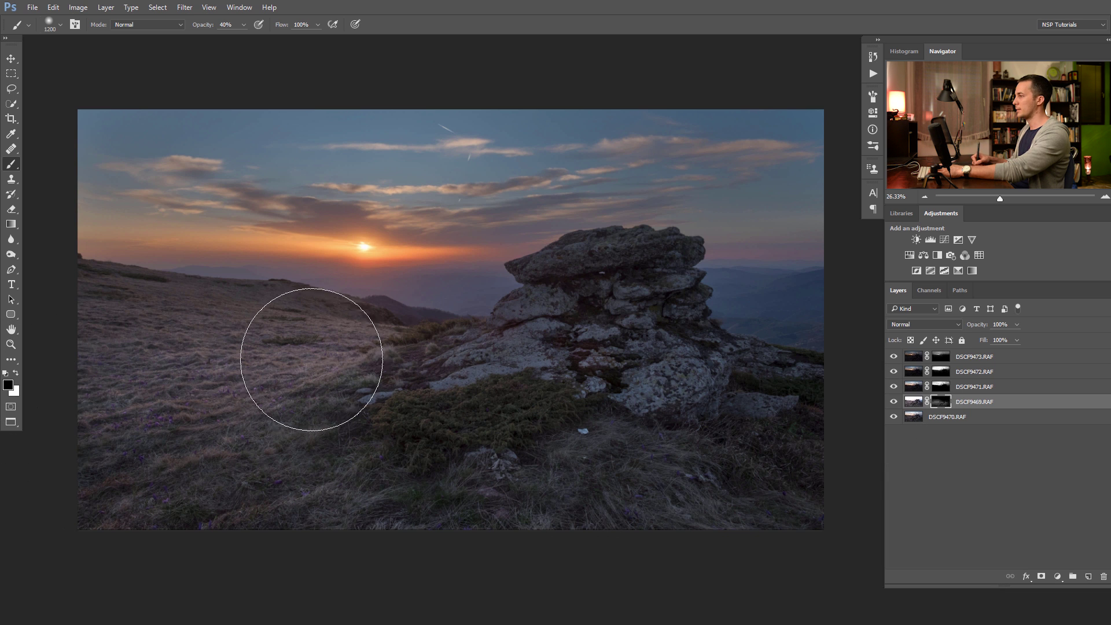
click(912, 362)
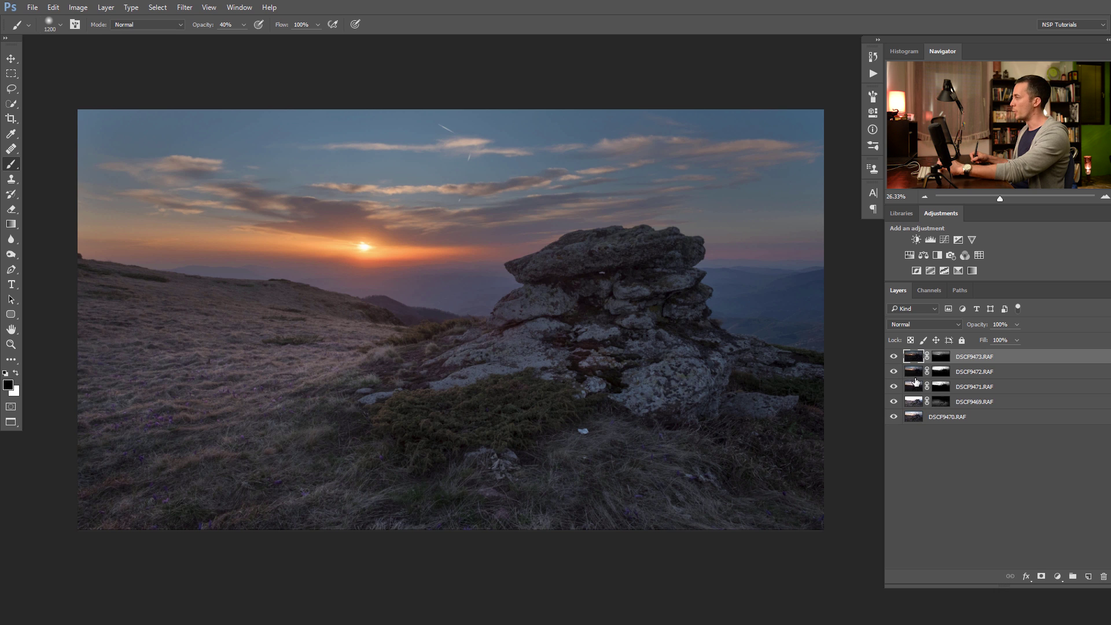
Step: Add a Curves layer that raises the Red curve and drops the Blue highlights to 214
click(1057, 576)
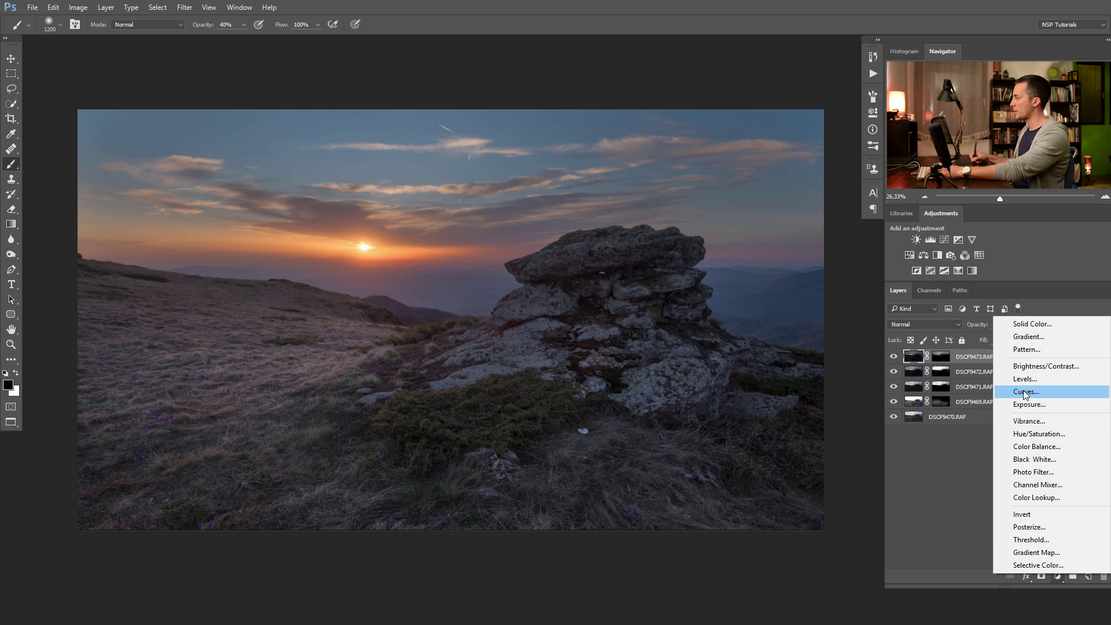
click(1028, 391)
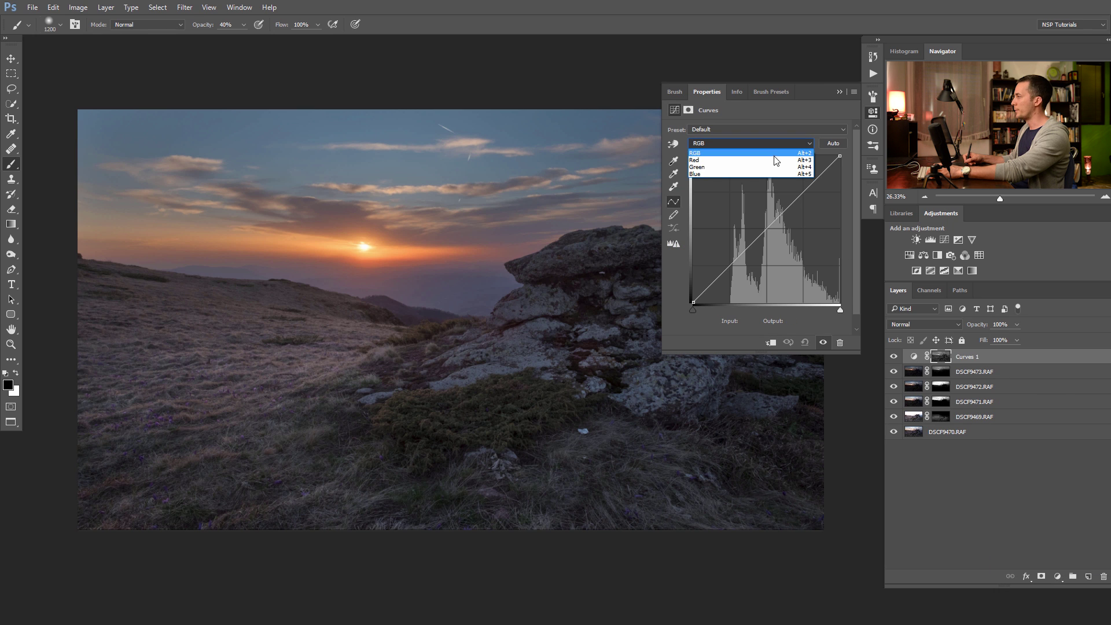
click(784, 154)
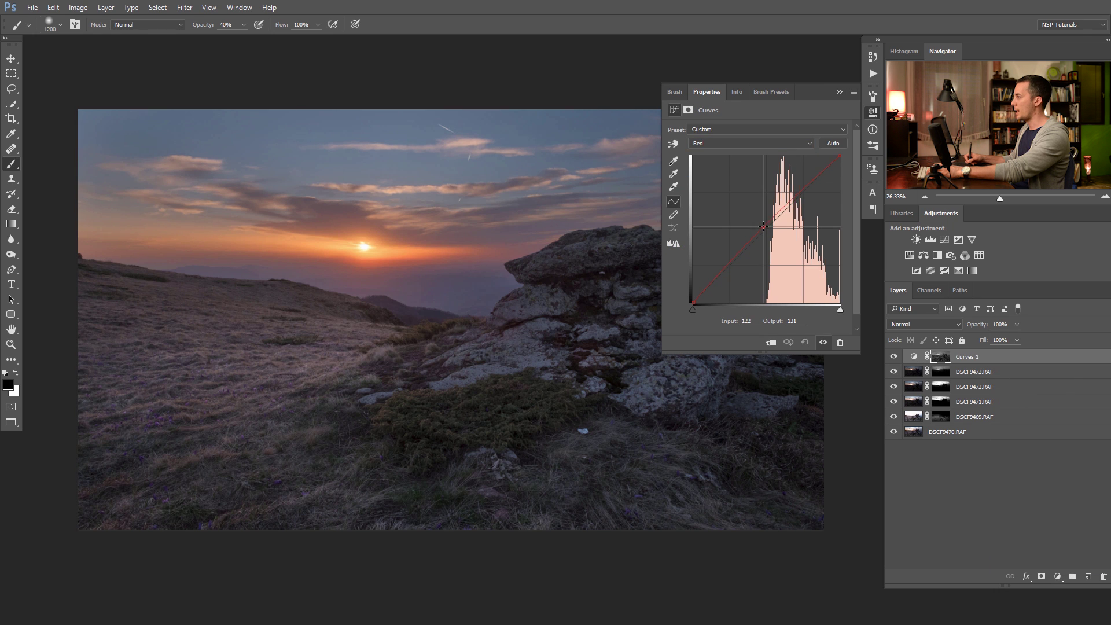
click(775, 145)
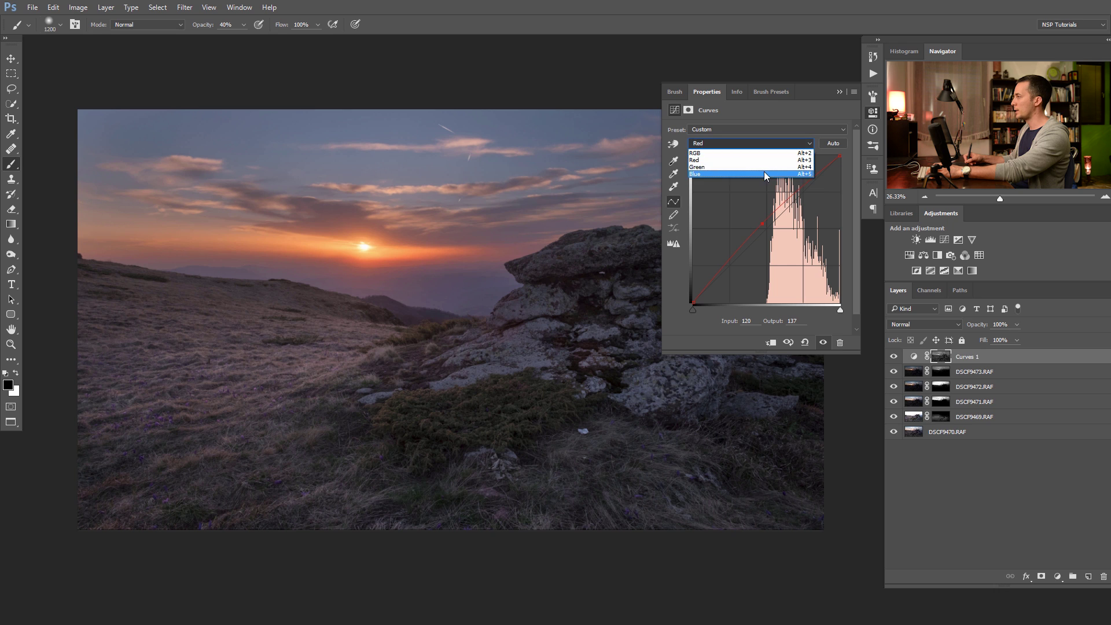
click(763, 171)
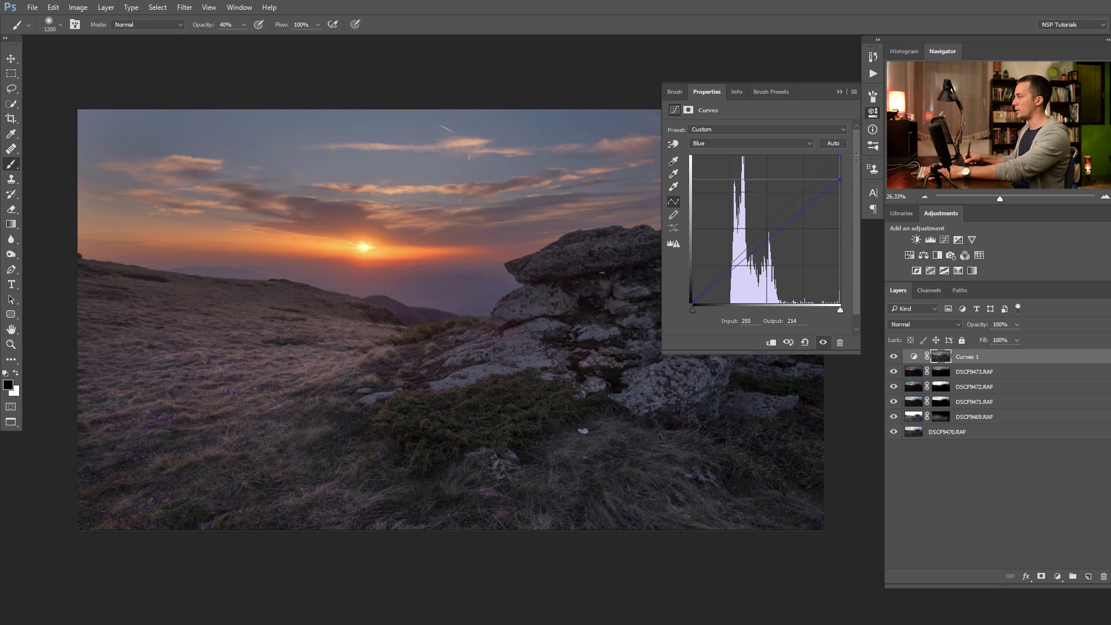
click(838, 93)
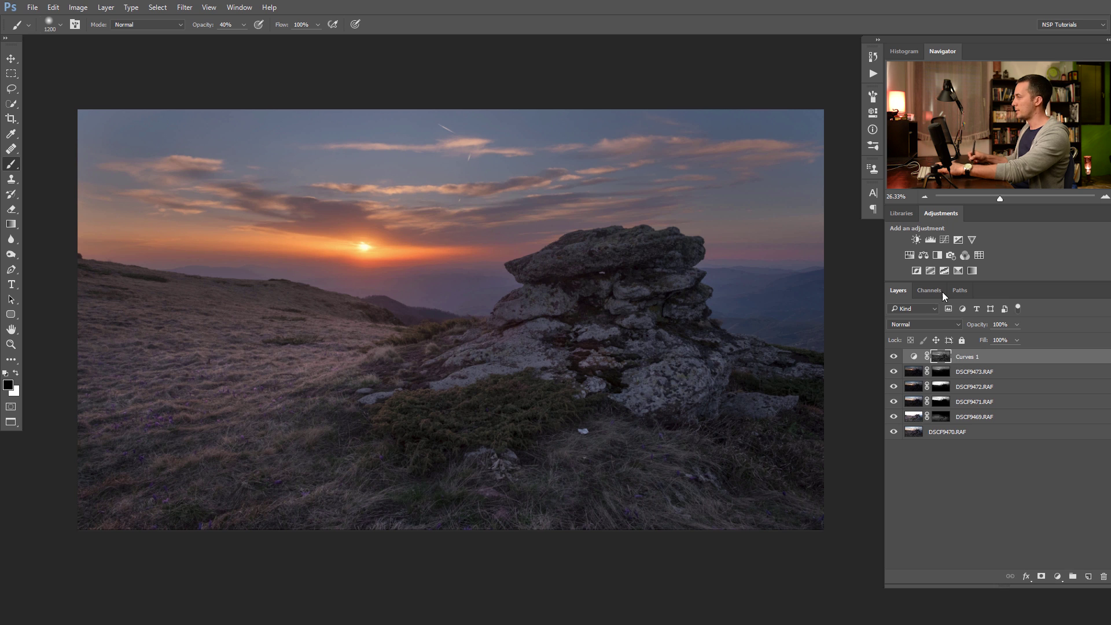
Step: Invert the Curves 1 mask and brush warming over the sun with an 800 px white brush at 20%, then 10%
key(ctrl+i)
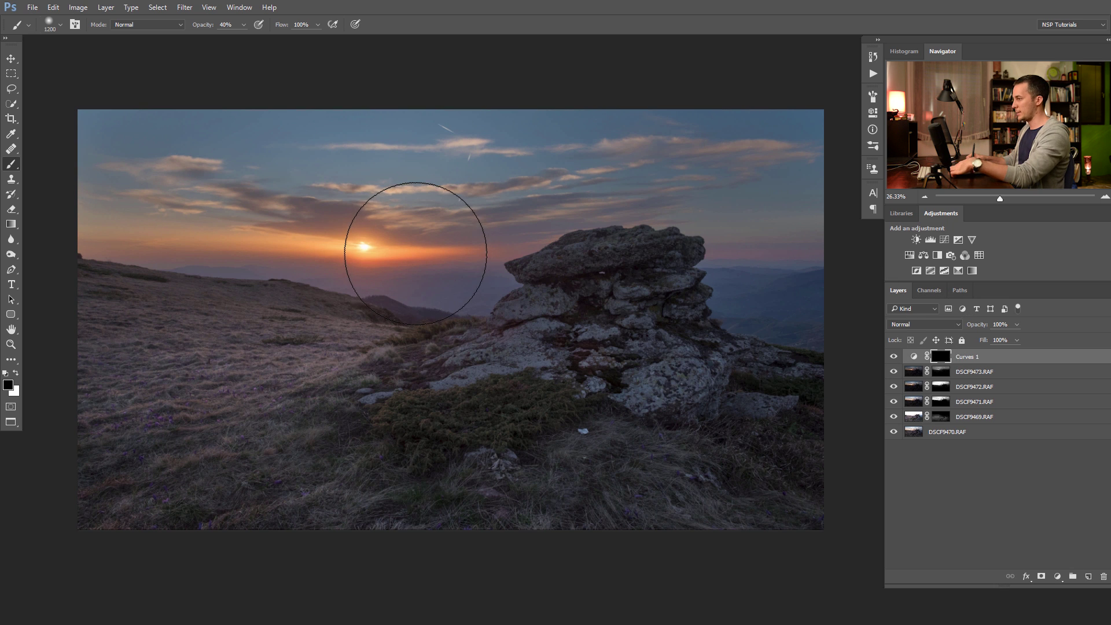
key(x)
key(bracketleft)
key(bracketleft)
key(bracketleft)
key(bracketleft)
key(2)
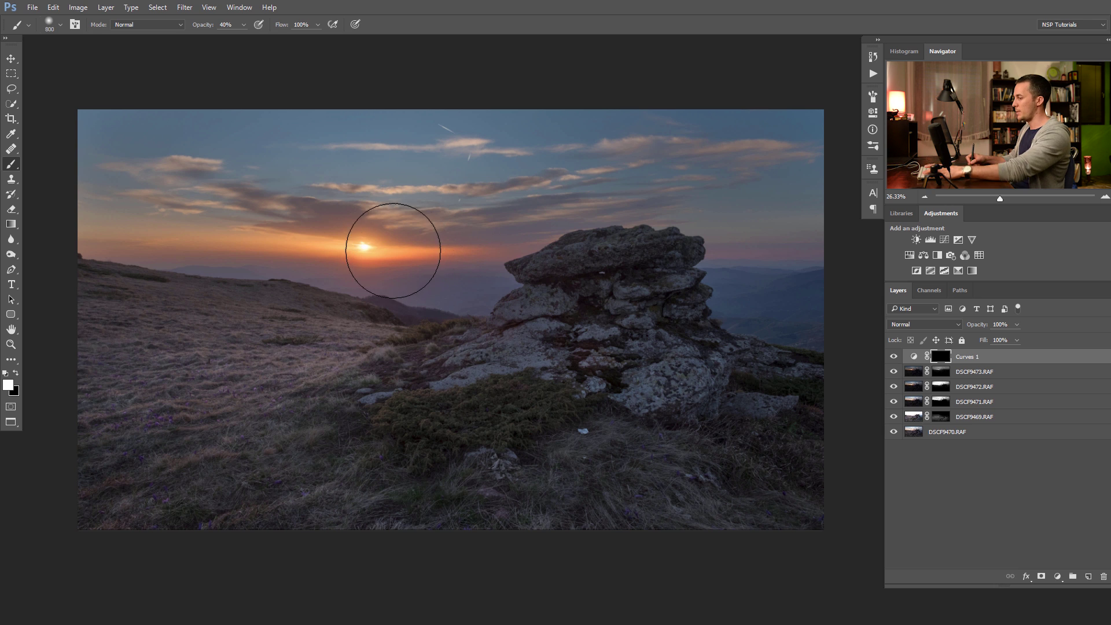
mouse_move(324, 253)
mouse_down()
mouse_move(198, 223)
mouse_move(384, 241)
mouse_move(488, 236)
mouse_move(626, 201)
mouse_up()
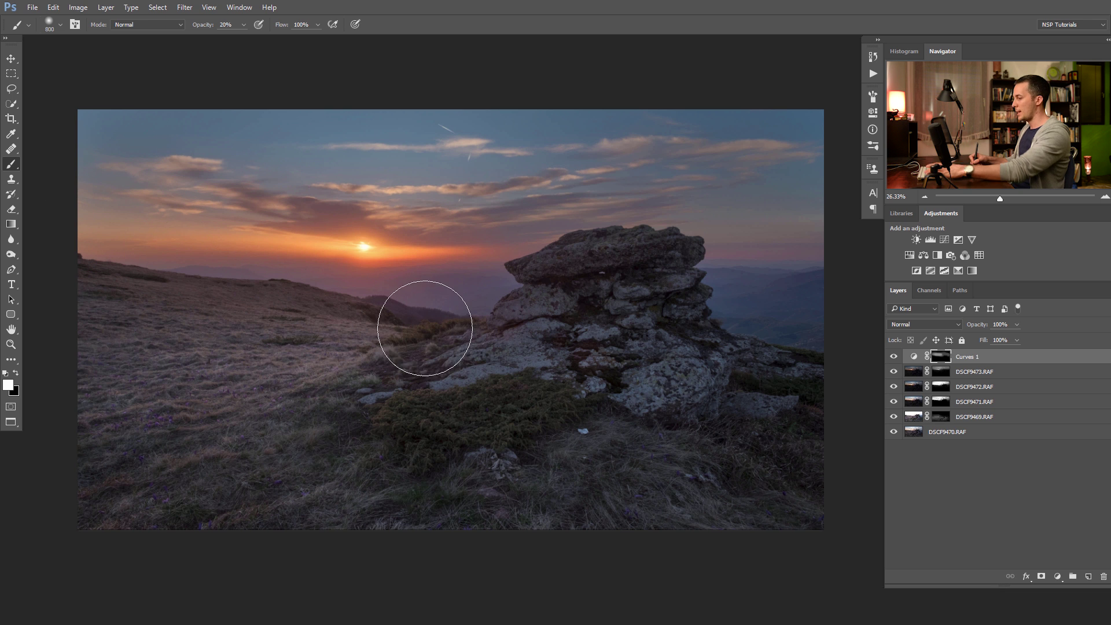
key(1)
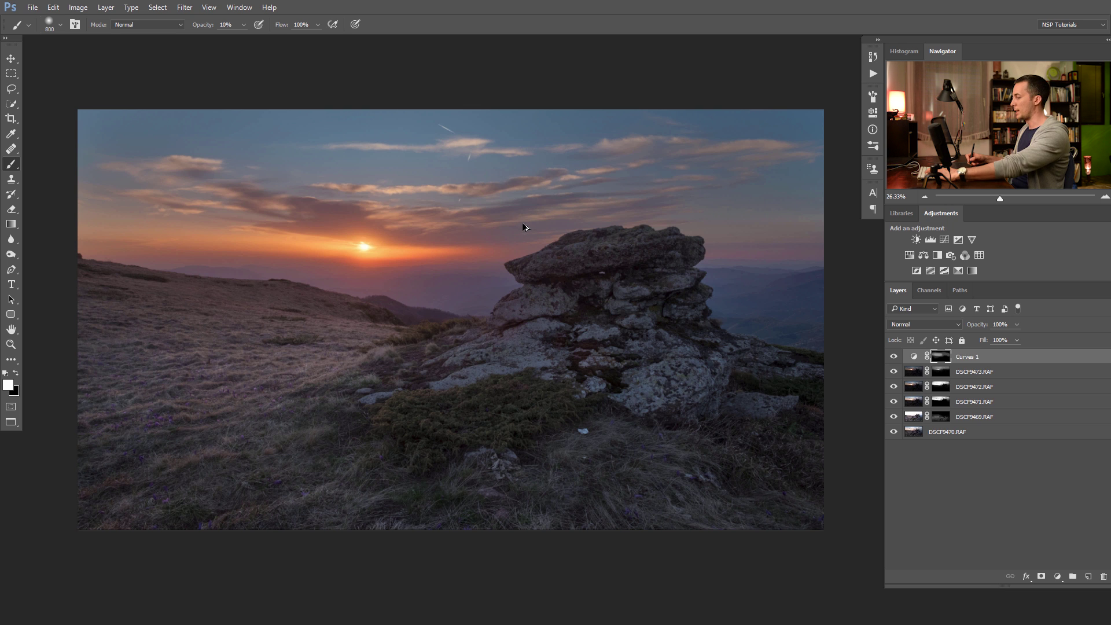
Step: Stamp all visible layers into a merged layer and bring it into Color Efex Pro 4
key(ctrl+shift+alt+e)
key(x)
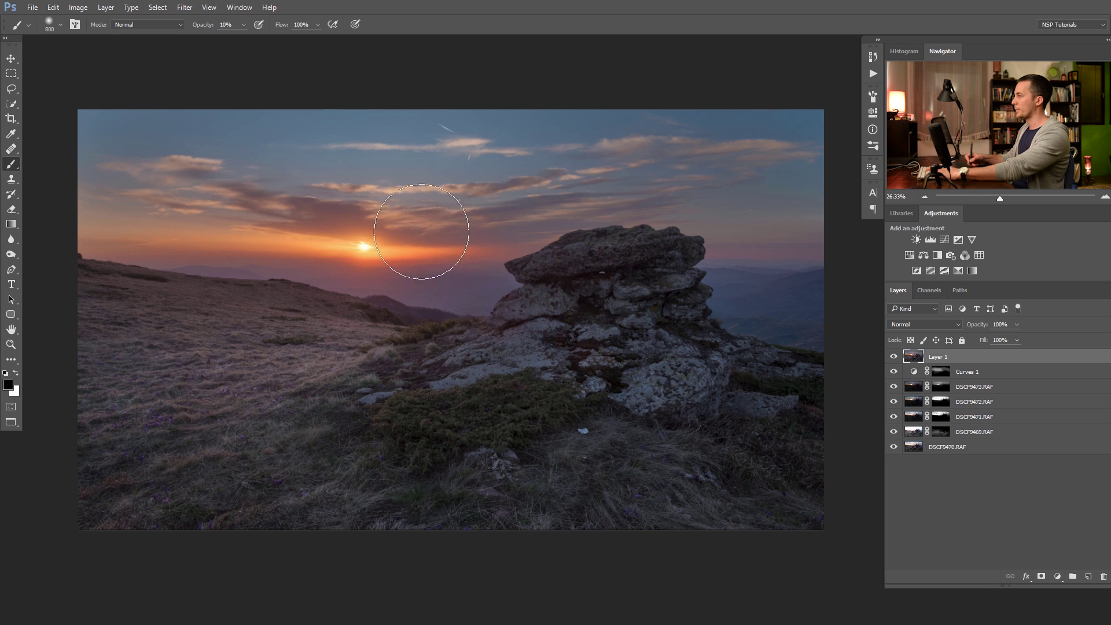
click(187, 8)
mouse_move(251, 247)
click(139, 261)
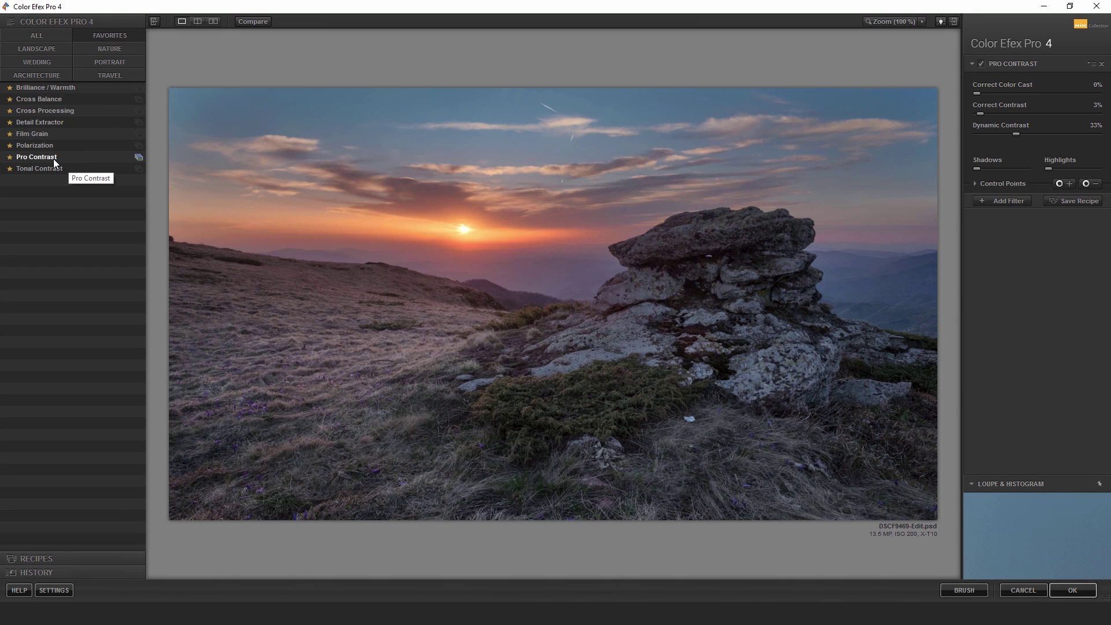
Step: Apply Pro Contrast with Dynamic Contrast at about 32%
click(53, 158)
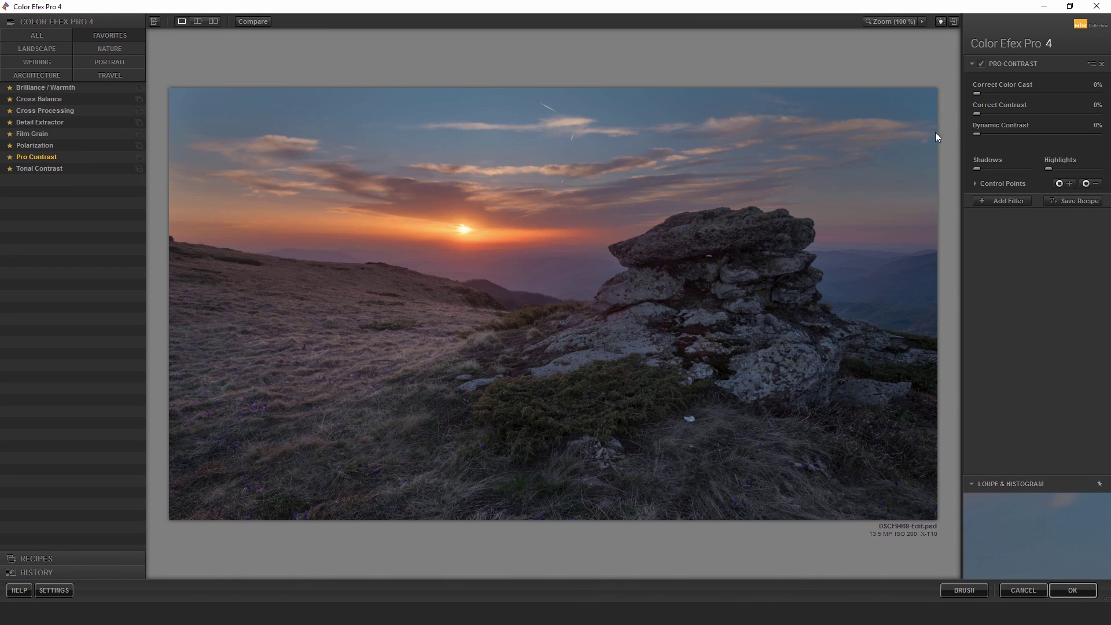
drag(978, 133, 1104, 134)
mouse_move(999, 135)
mouse_down()
mouse_move(978, 135)
mouse_move(1097, 137)
mouse_move(977, 138)
mouse_up()
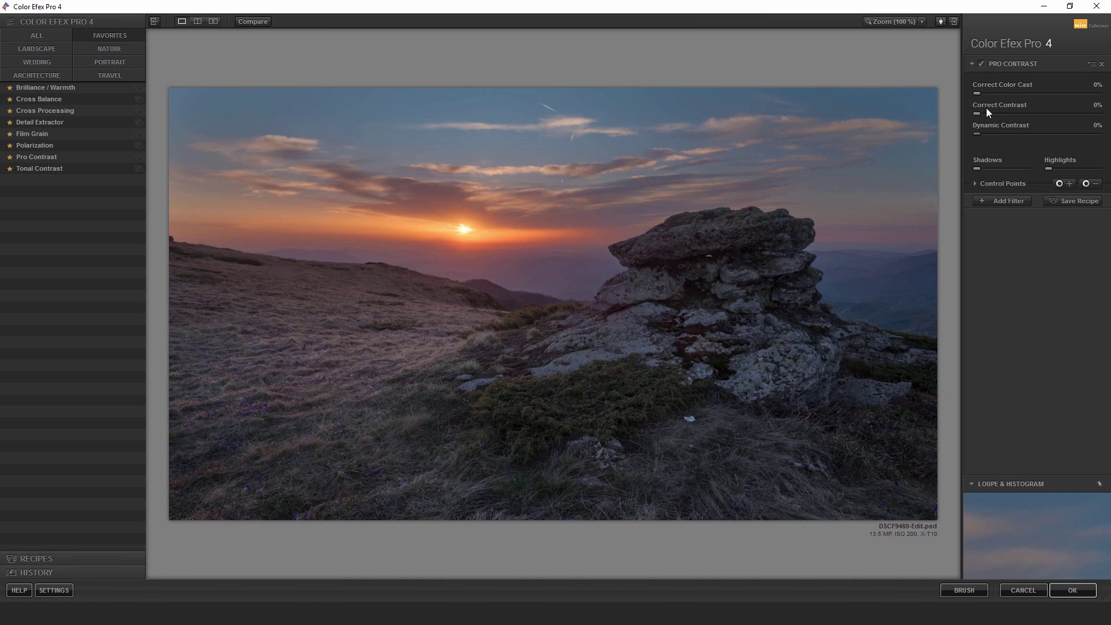
drag(976, 114, 1023, 136)
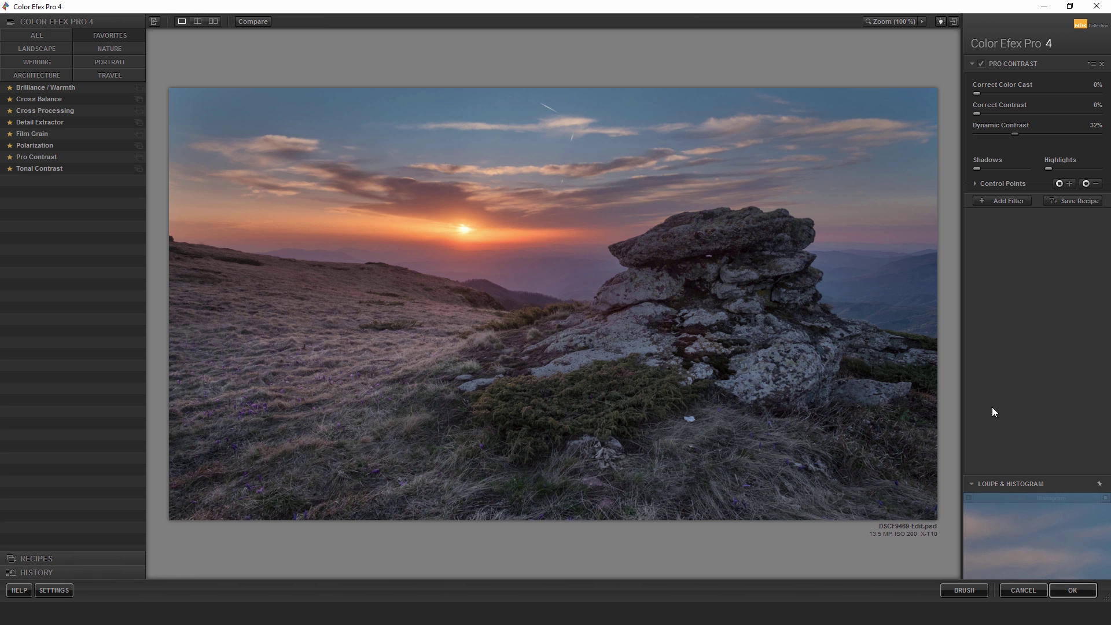
click(1072, 589)
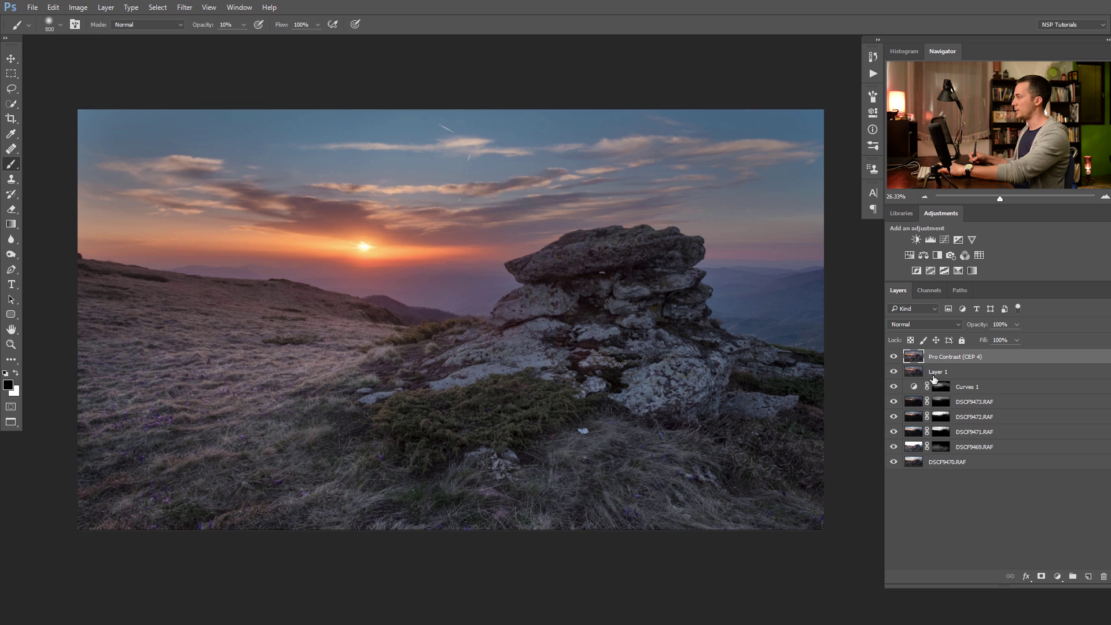
Step: Apply a Camera Raw Filter with Contrast +17, Post Crop Vignetting -25 and Shadows +10
click(184, 7)
click(225, 76)
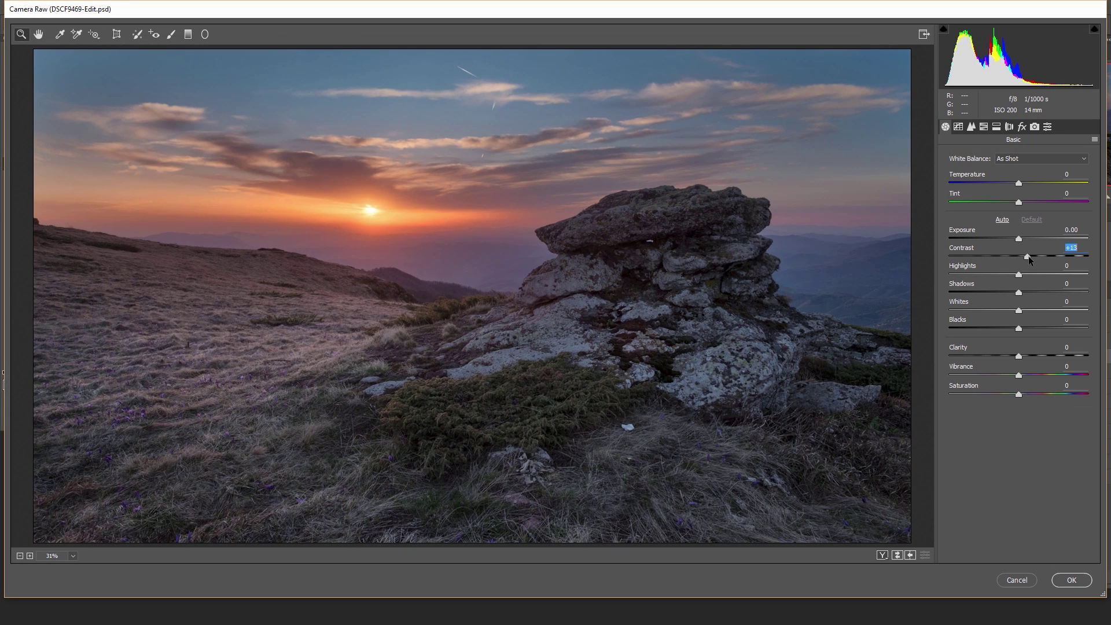
drag(1029, 256, 1031, 256)
click(1022, 127)
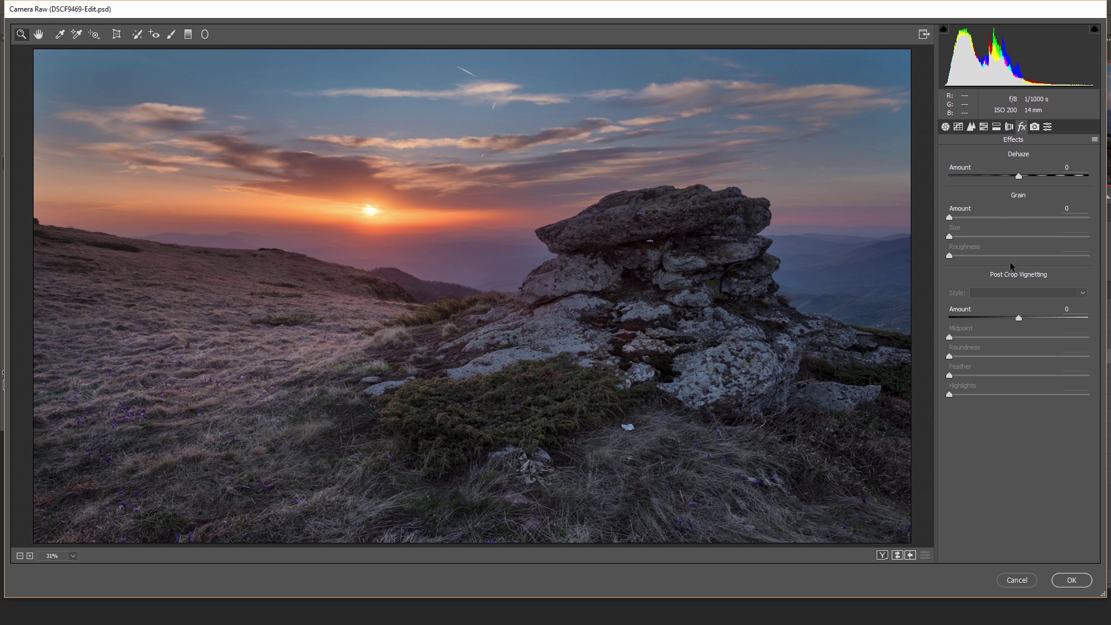
drag(1018, 320, 1002, 320)
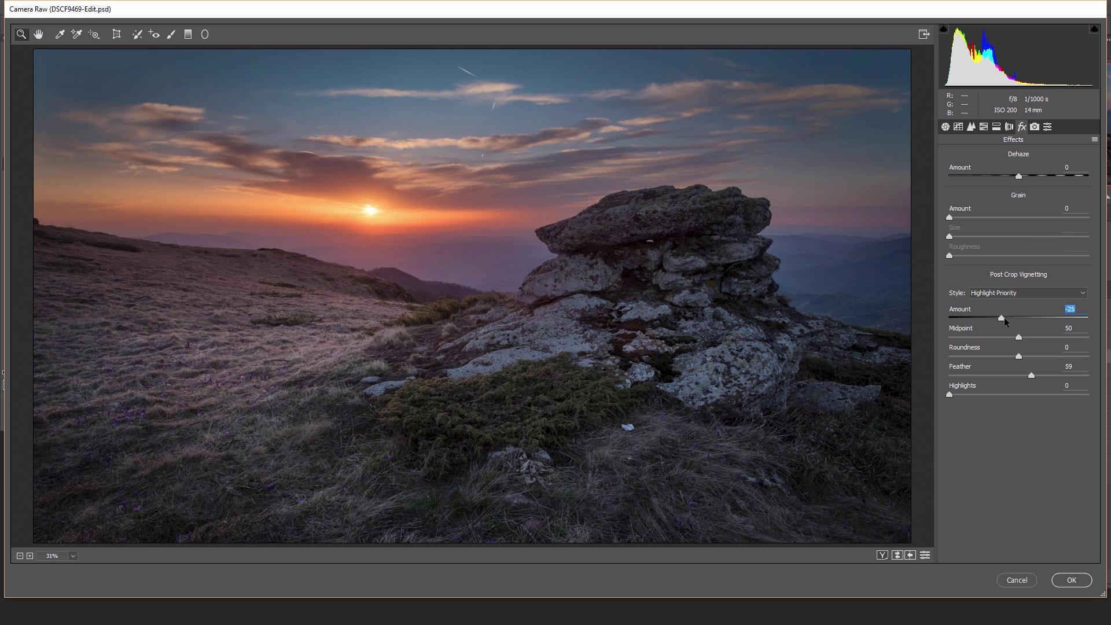
click(946, 126)
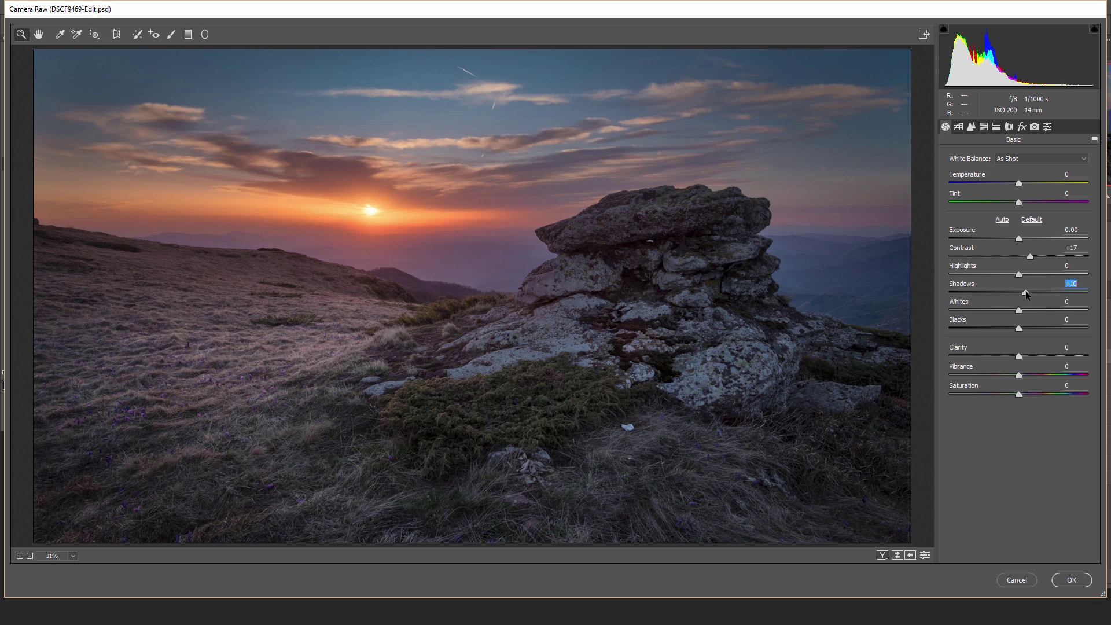
click(1071, 580)
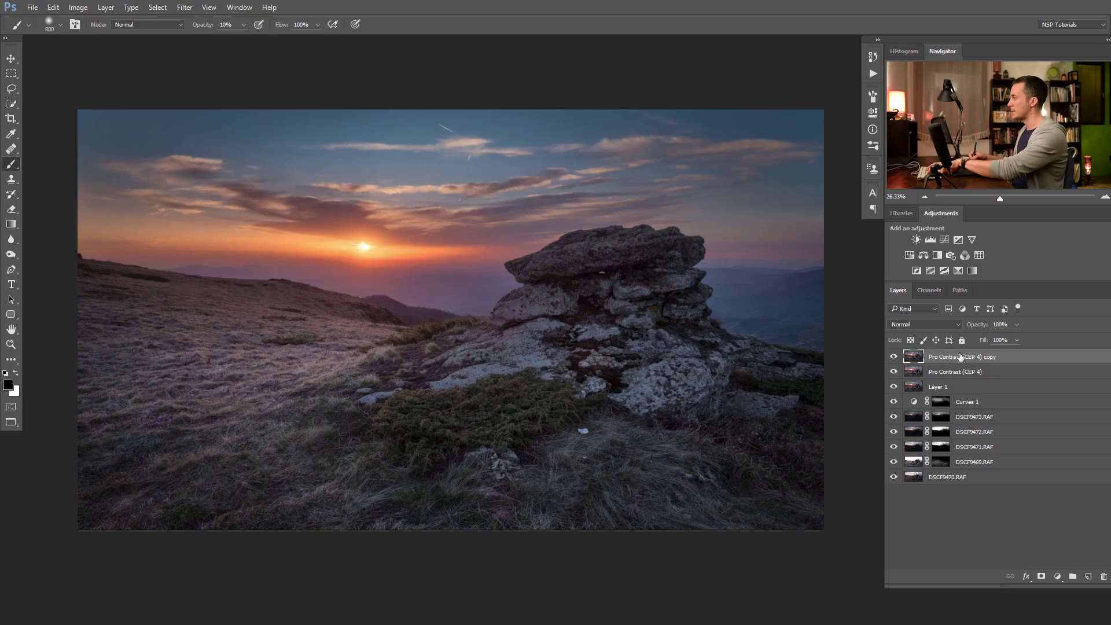
Step: Duplicate the contrast layer and apply High Pass with a 1.5 pixel radius to the copy
key(ctrl+j)
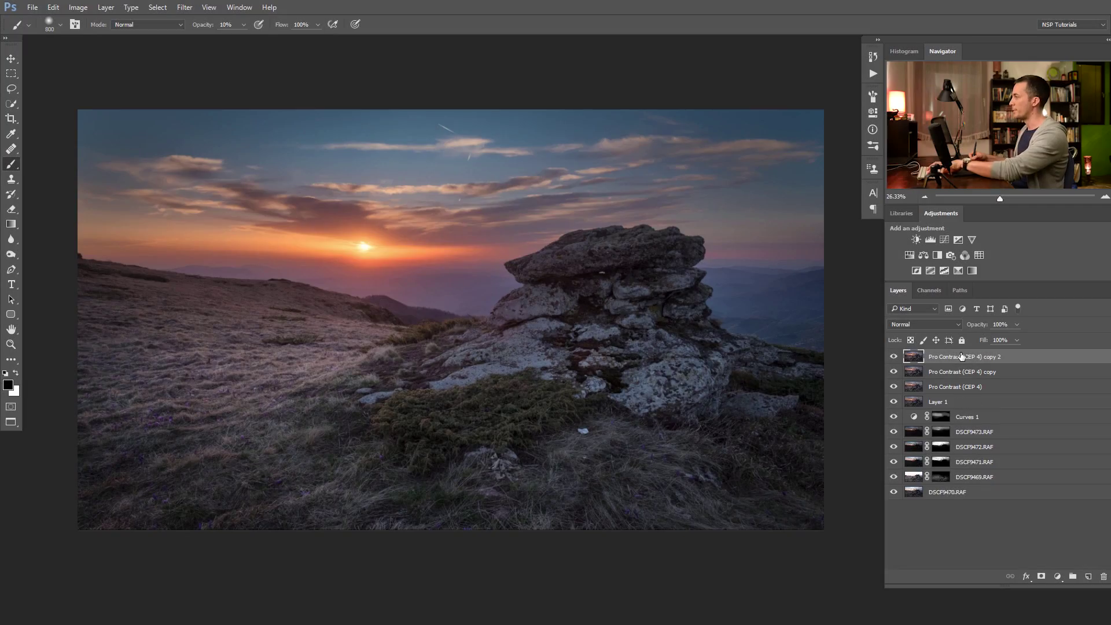
click(185, 7)
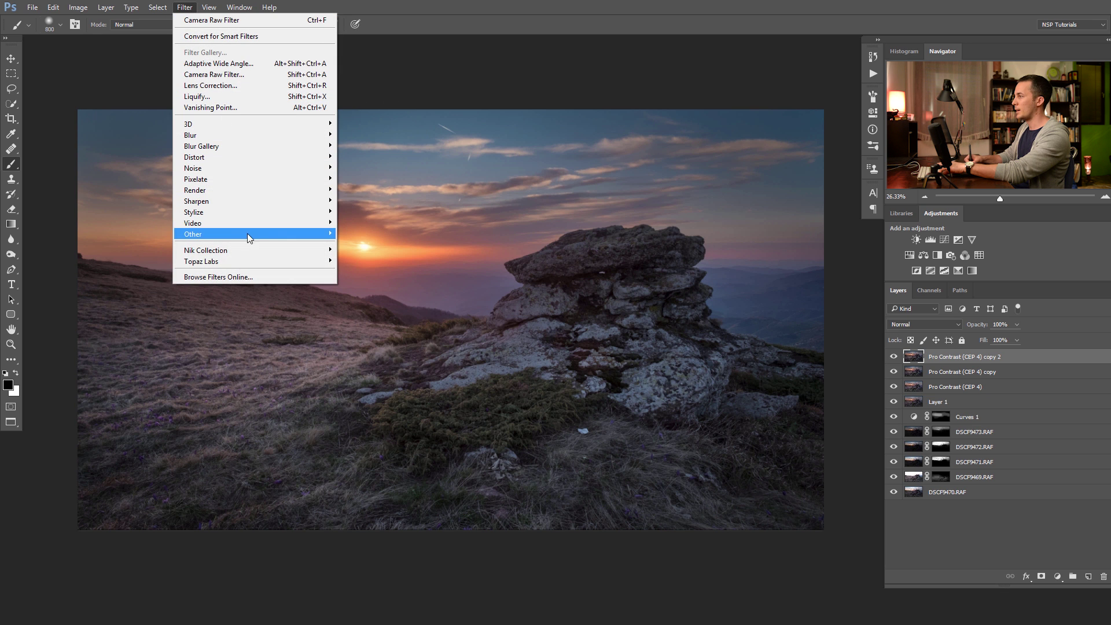
mouse_move(249, 234)
click(167, 245)
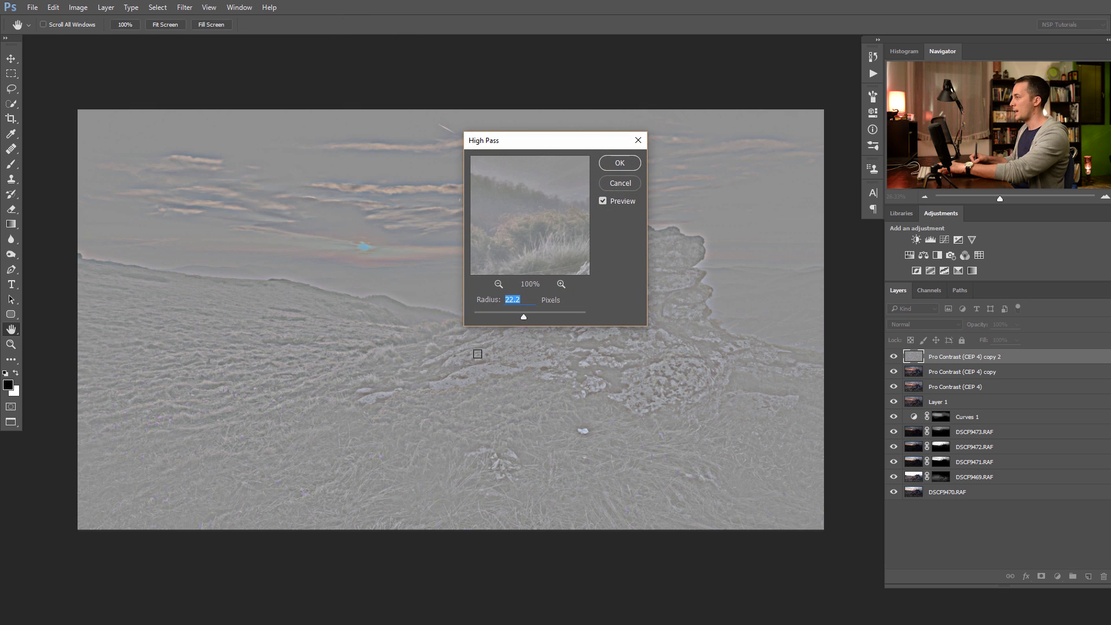
drag(483, 318, 481, 318)
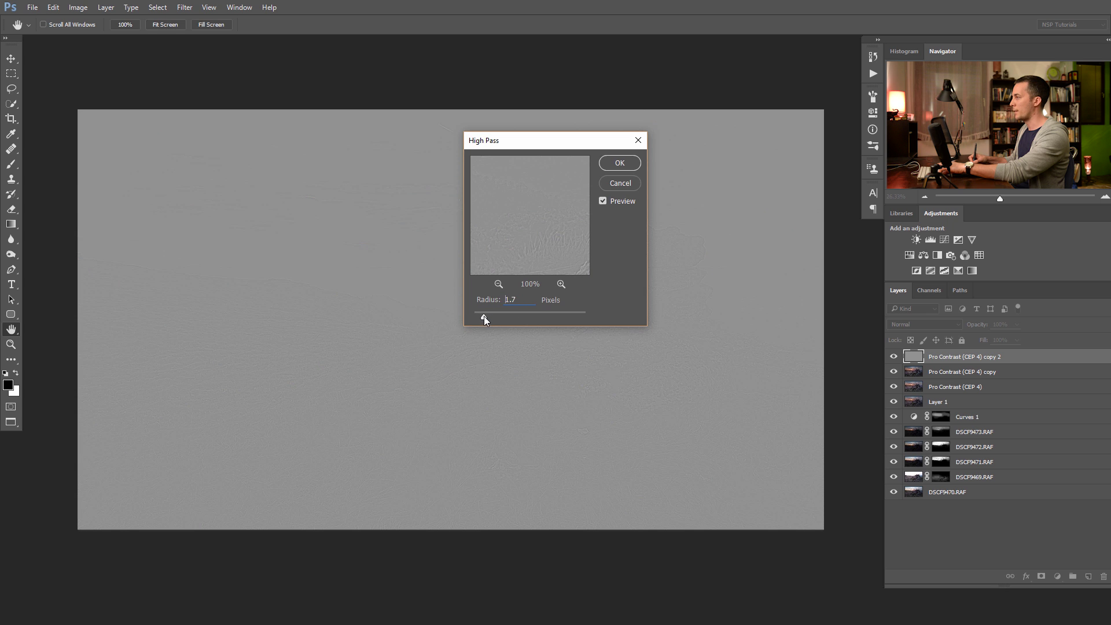
drag(530, 250, 534, 227)
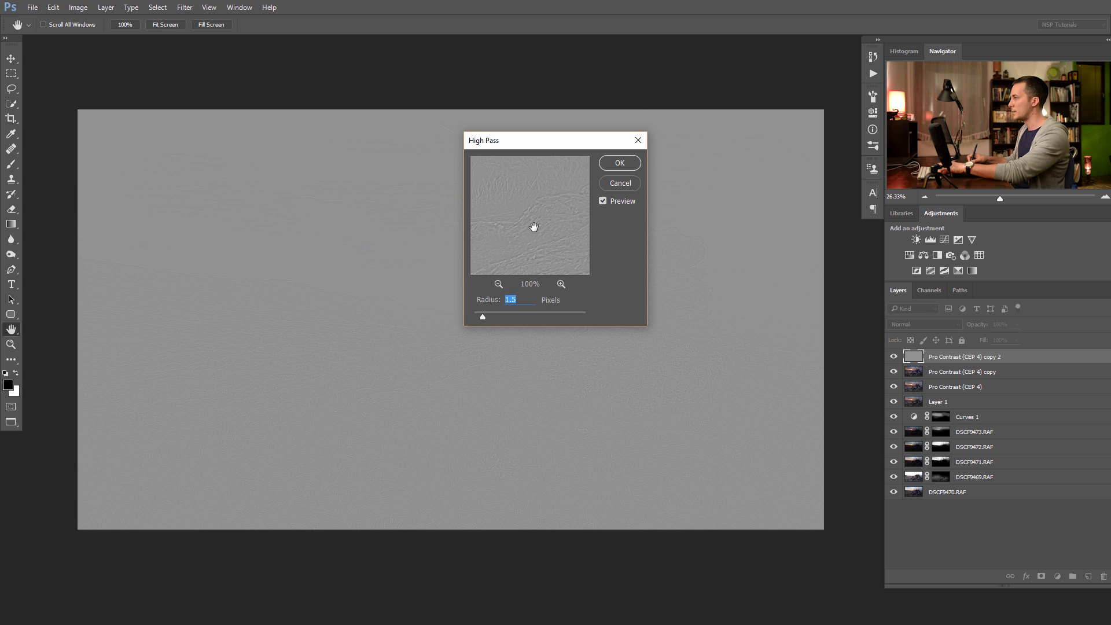
click(622, 163)
Step: Set the High Pass layer to Linear Light and compare the sharpening on and off close up
key(b)
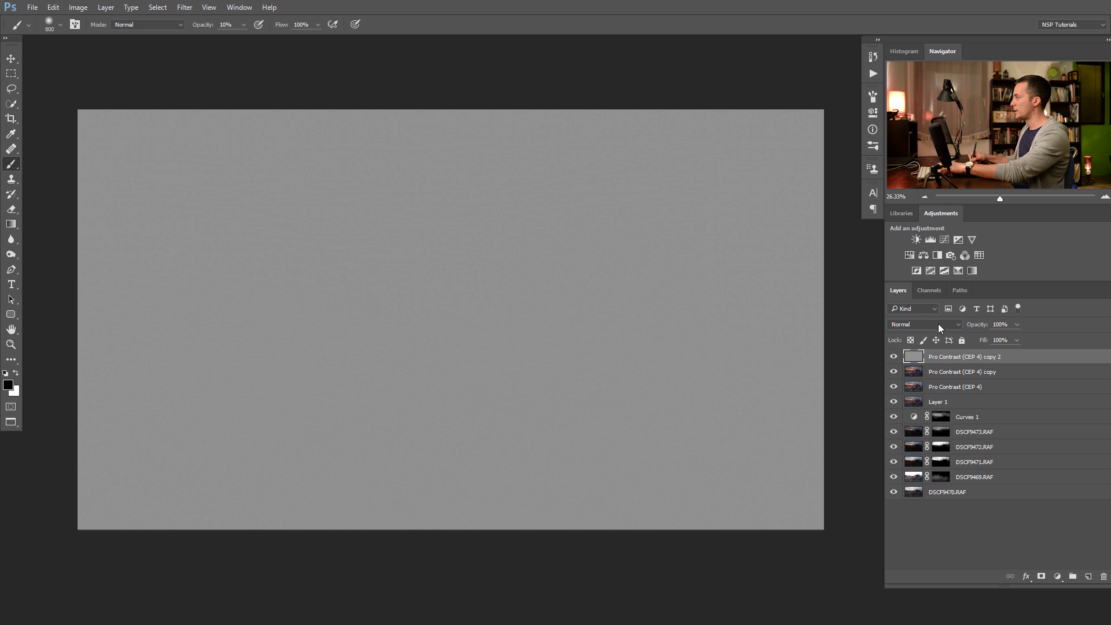
click(938, 323)
click(924, 466)
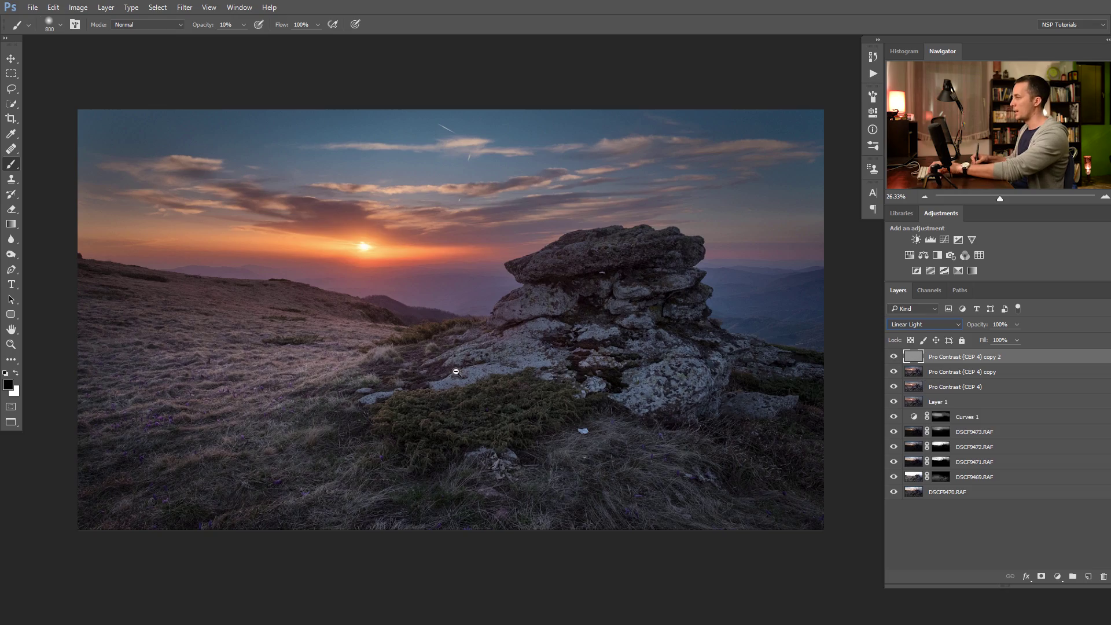
scroll(489, 396, up, 5)
drag(489, 395, 634, 285)
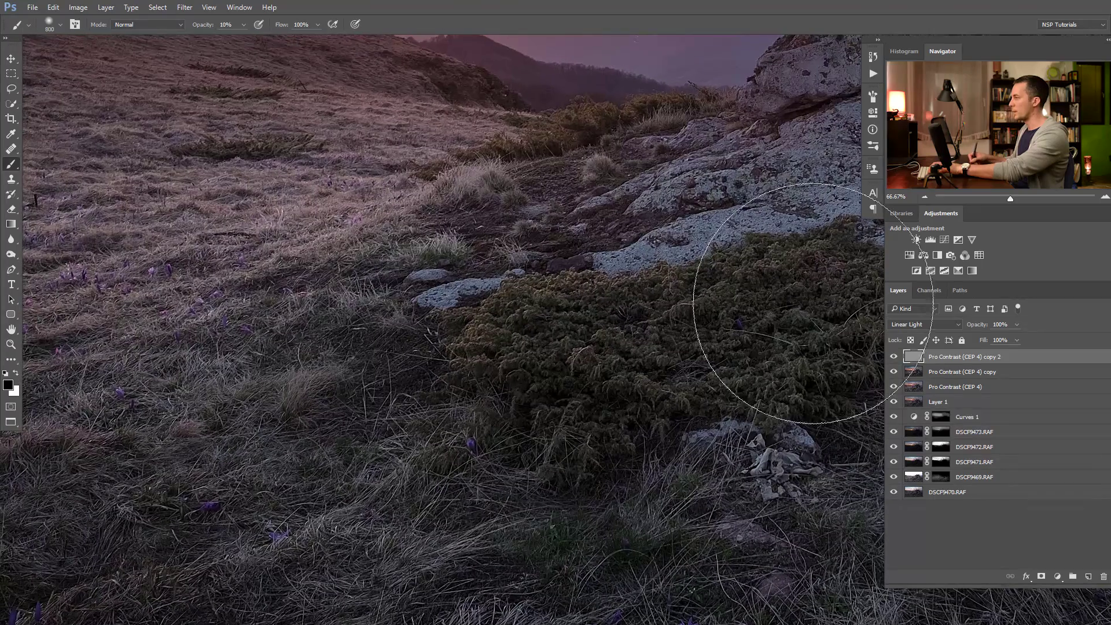
click(894, 357)
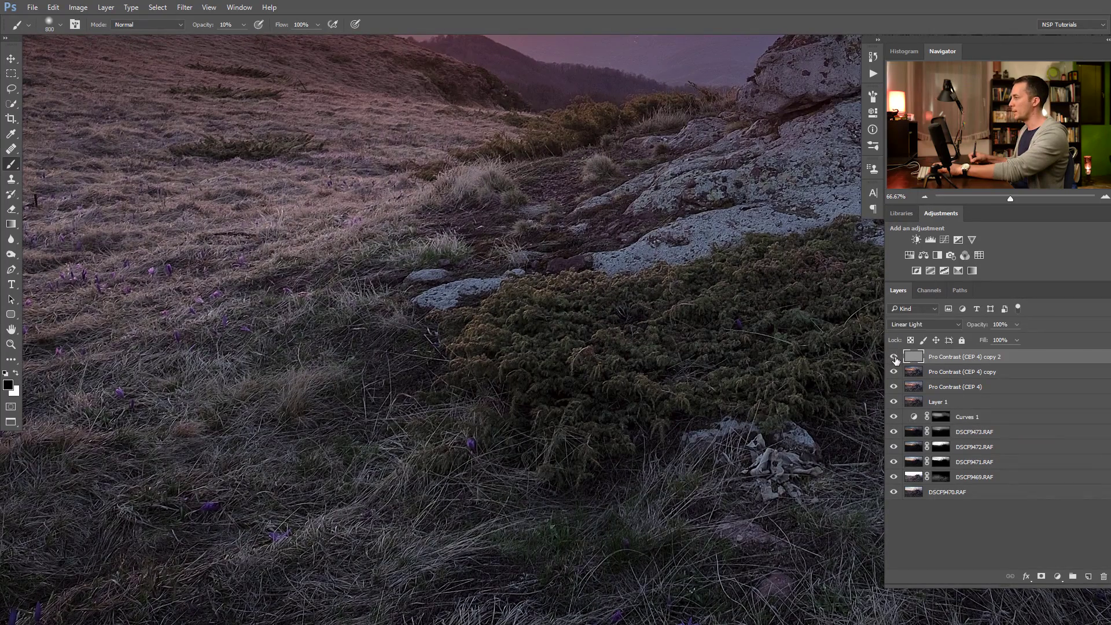
click(893, 357)
click(894, 357)
key(ctrl+0)
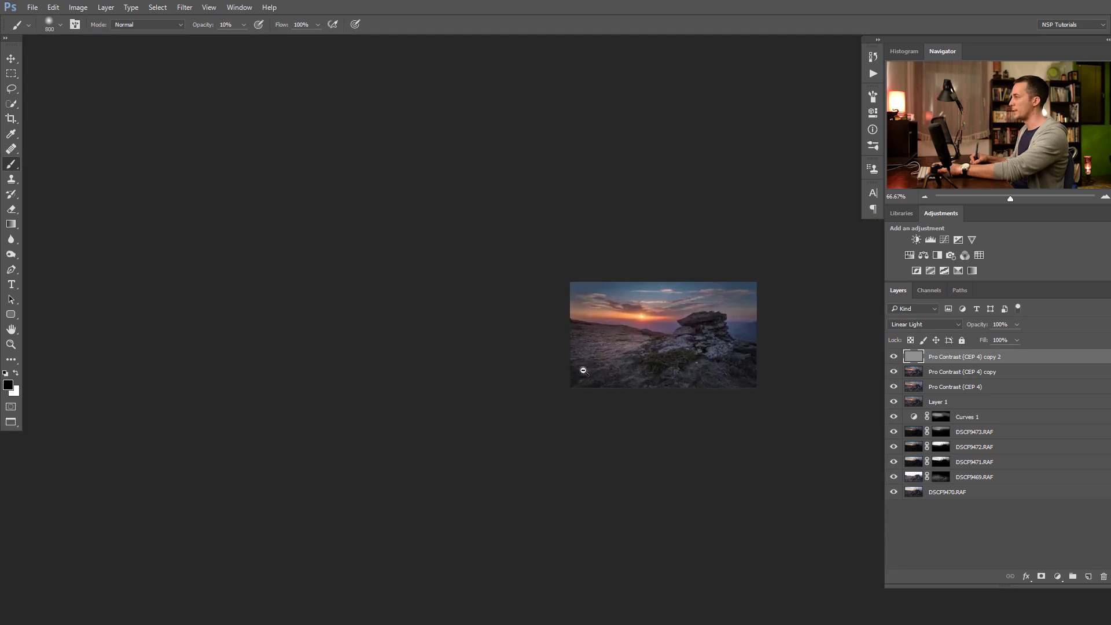
Step: Add a layer mask, paint black over the sky, and check the mask on its own
scroll(544, 305, up, 2)
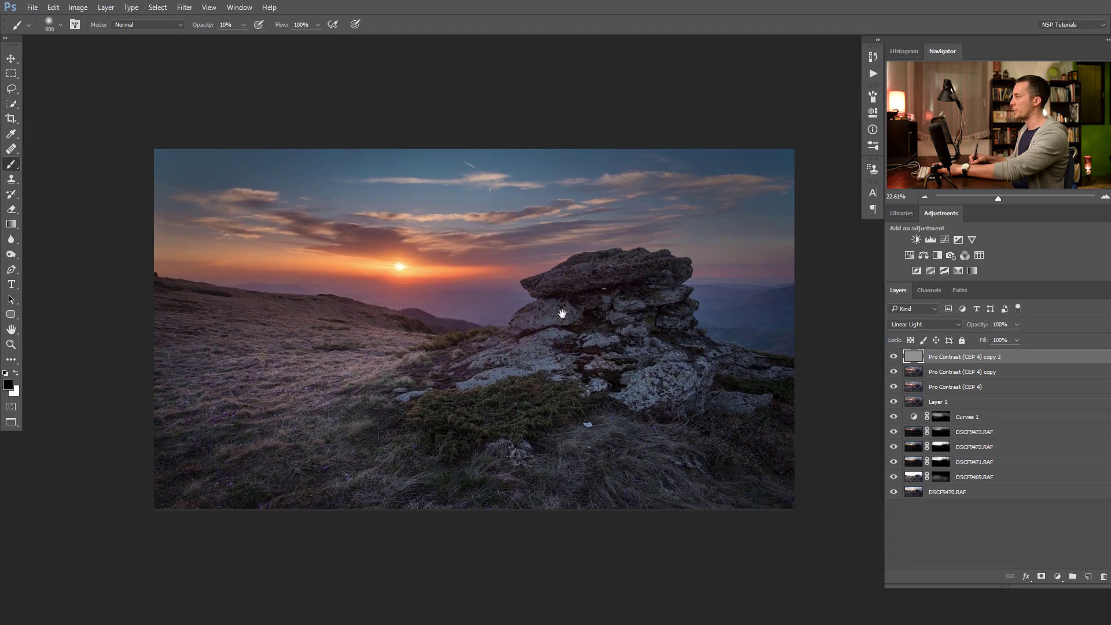
click(1040, 576)
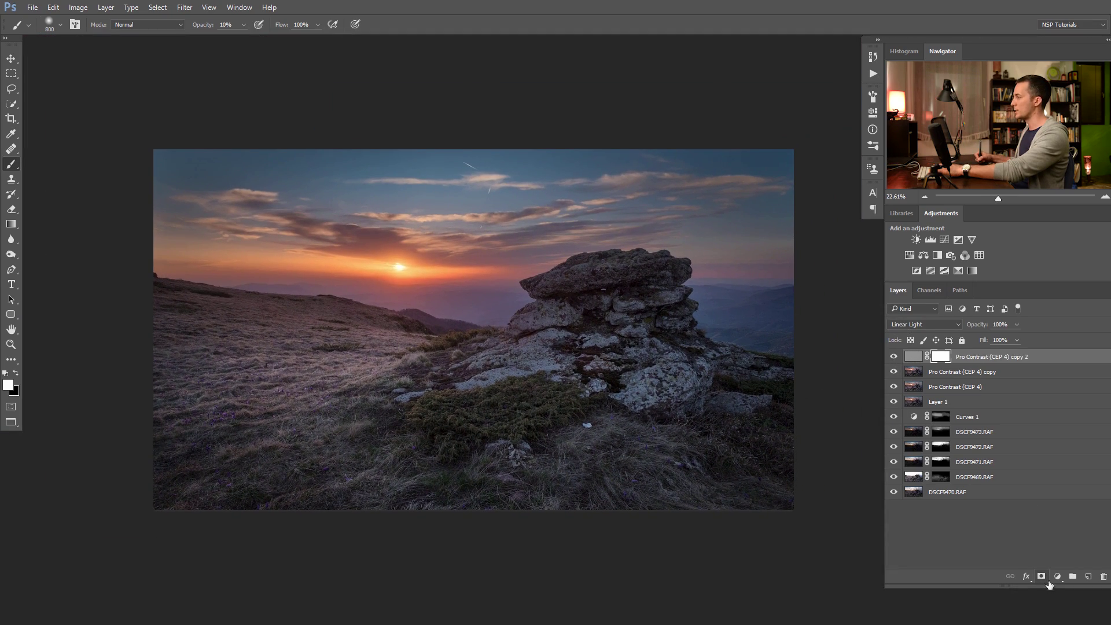
key(x)
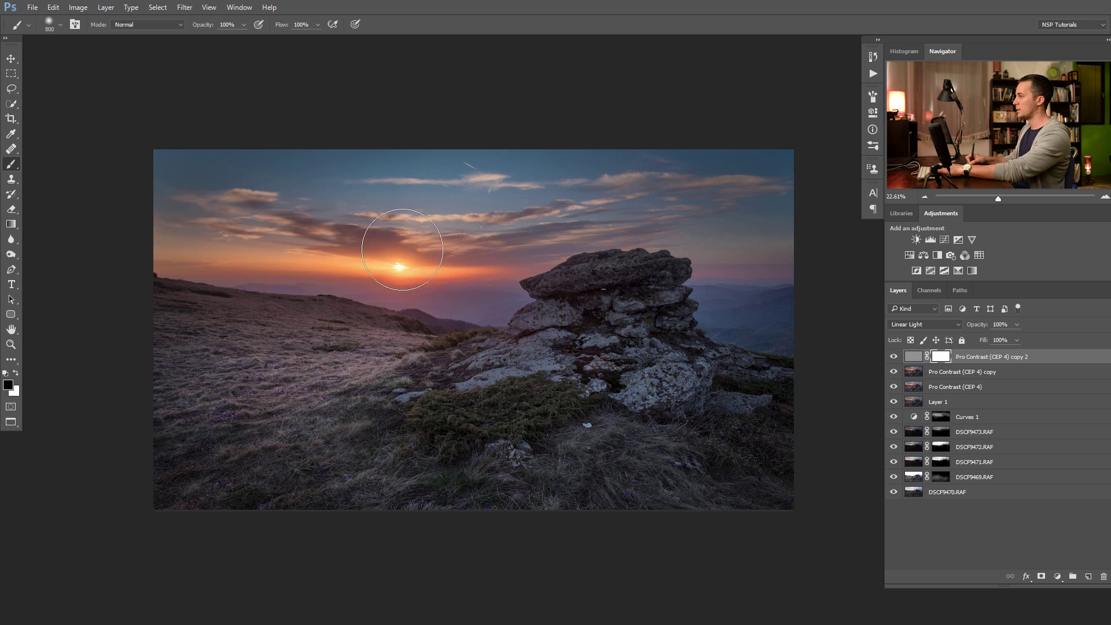
mouse_move(396, 254)
mouse_down()
mouse_move(491, 225)
mouse_move(491, 168)
mouse_move(564, 185)
mouse_up()
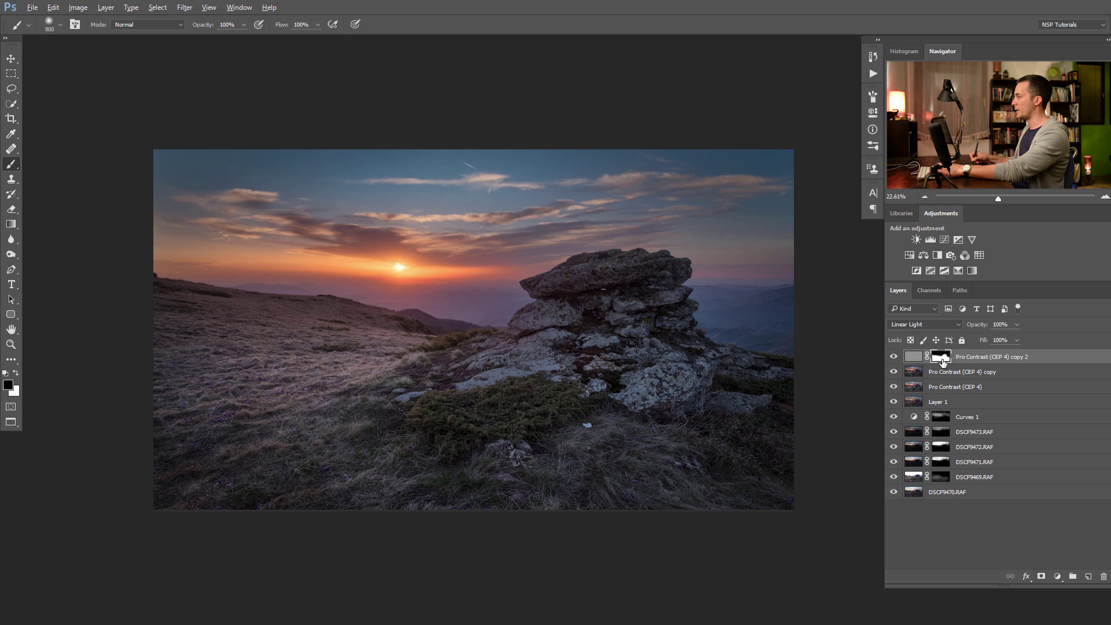
alt+click(941, 356)
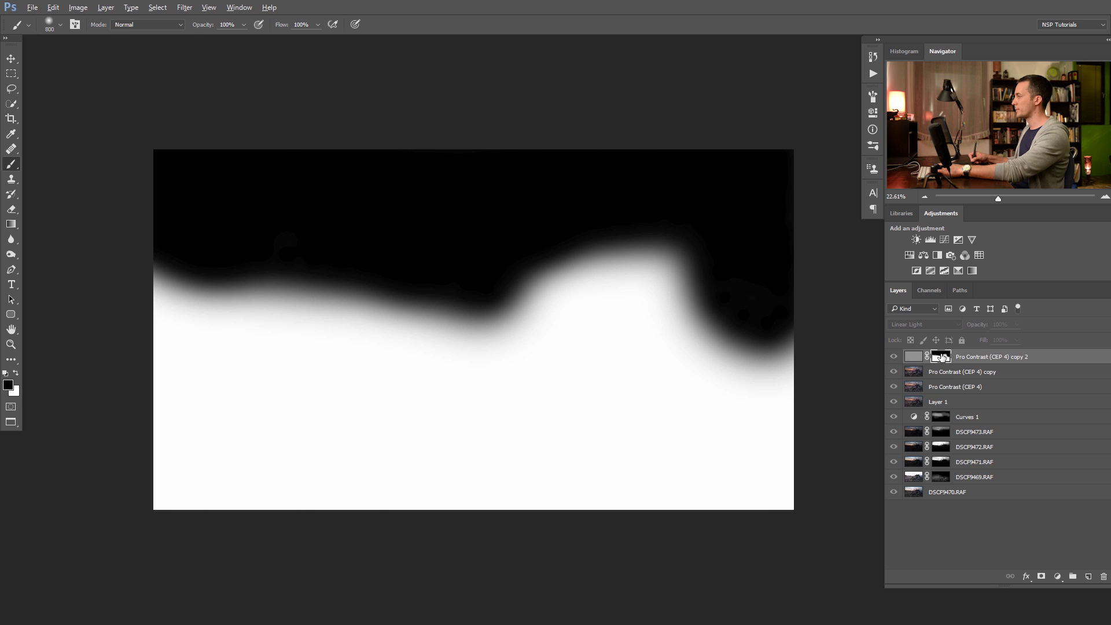
alt+click(941, 356)
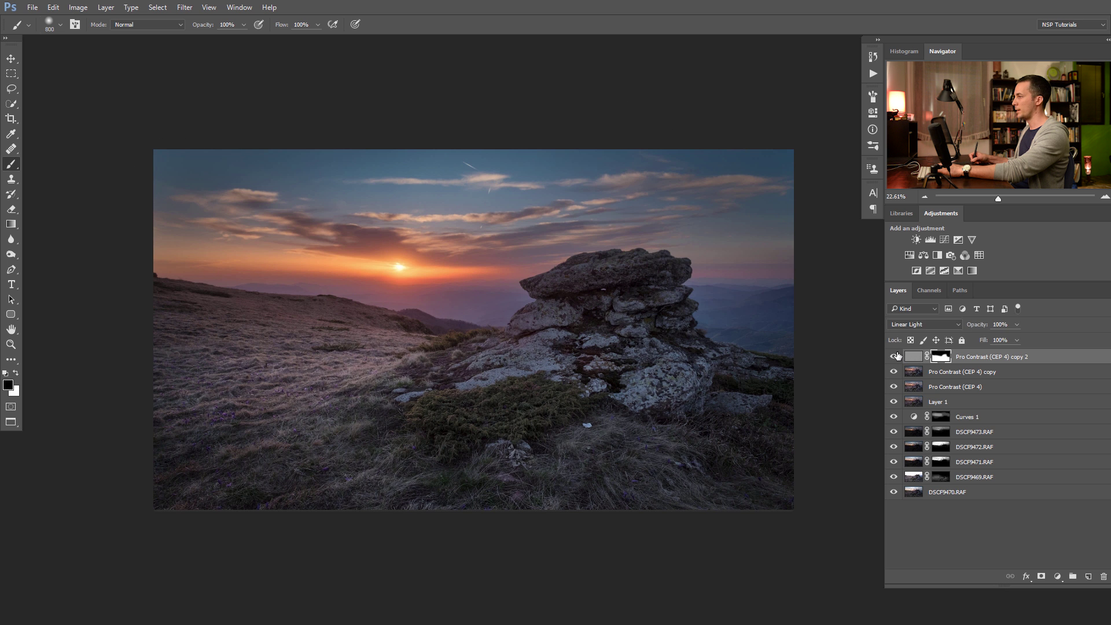